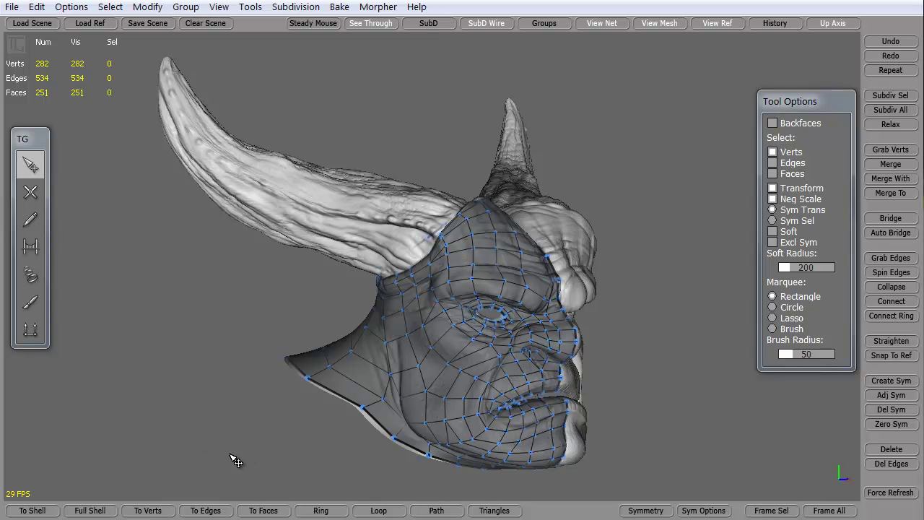
With SimpleCreate, place a vertex chain along the top of the left horn and around its tip
{"action": "middle_click_drag", "start_coordinate": [233, 457], "coordinate": [246, 382]}
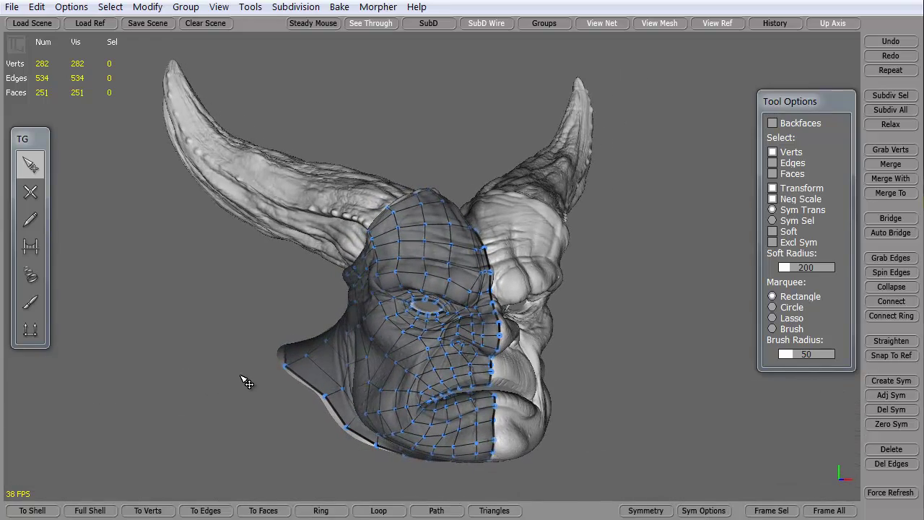
{"action": "middle_click_drag", "start_coordinate": [306, 291], "coordinate": [312, 317]}
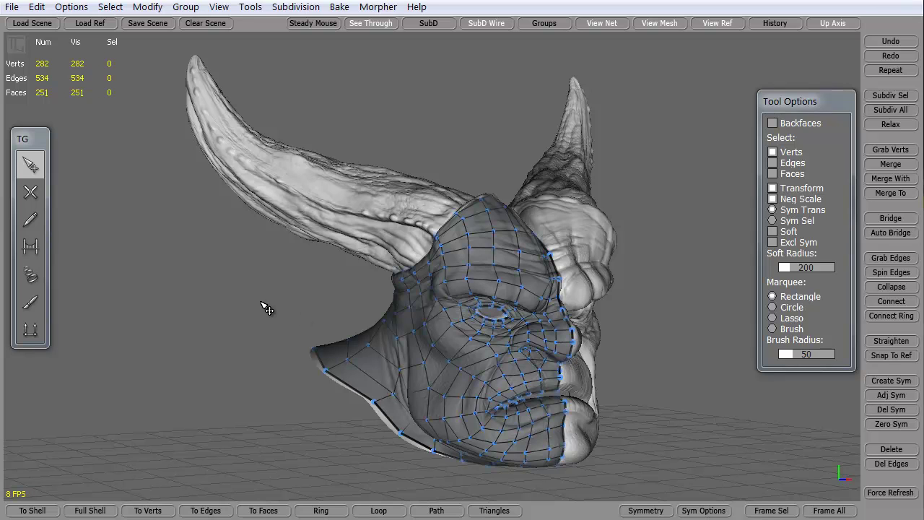
{"action": "middle_click_drag", "start_coordinate": [265, 306], "coordinate": [325, 290]}
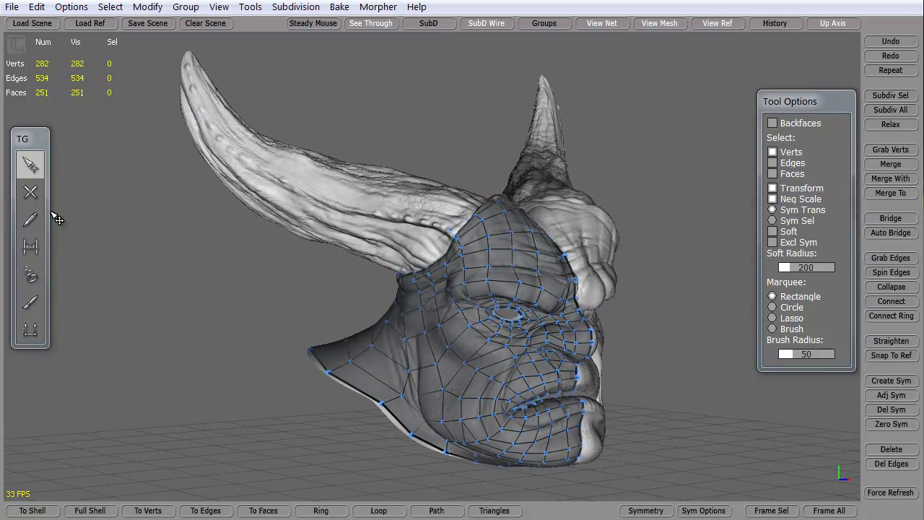
{"action": "left_click", "coordinate": [29, 192]}
{"action": "left_click", "coordinate": [462, 209]}
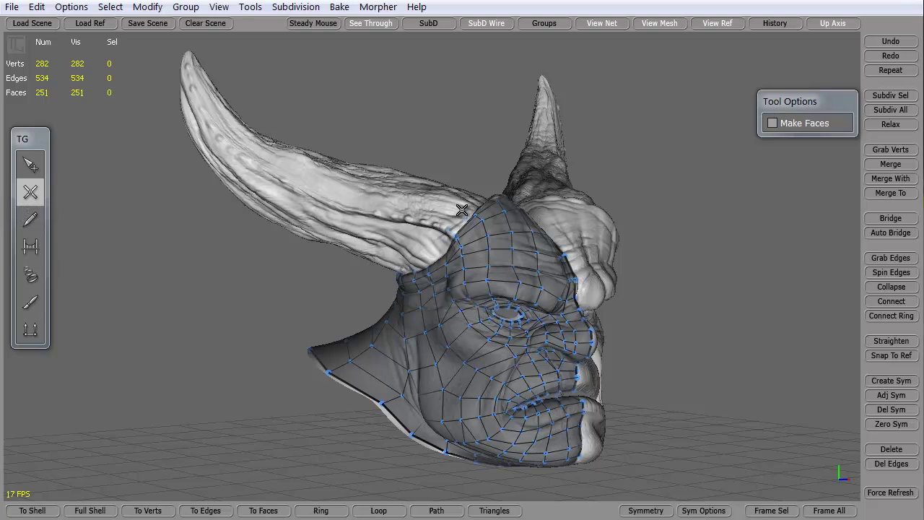
{"action": "left_click", "coordinate": [417, 196]}
{"action": "left_click", "coordinate": [358, 186]}
{"action": "left_click", "coordinate": [302, 172]}
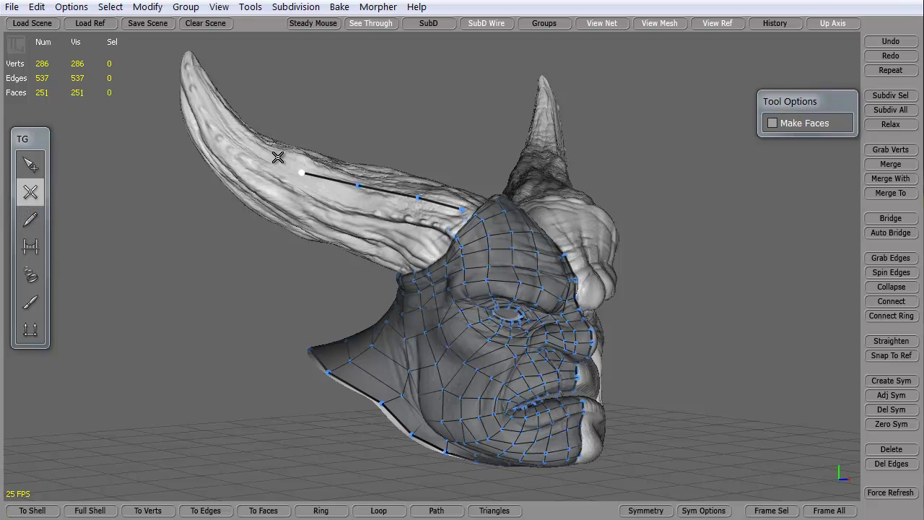
{"action": "left_click", "coordinate": [253, 146]}
{"action": "left_click", "coordinate": [232, 124]}
{"action": "left_click", "coordinate": [189, 63]}
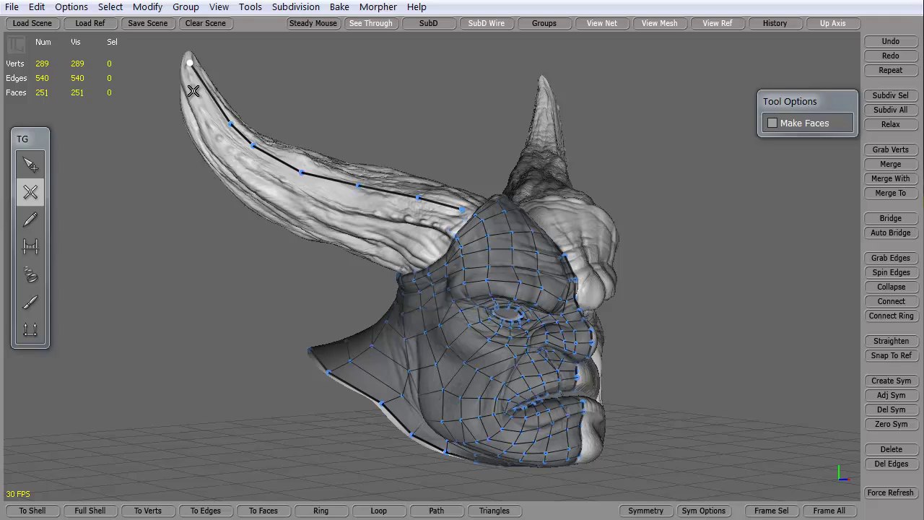
{"action": "left_click", "coordinate": [184, 73]}
Run a second vertex chain down the horn's underside and join it to the top chain's base
{"action": "left_click", "coordinate": [215, 135]}
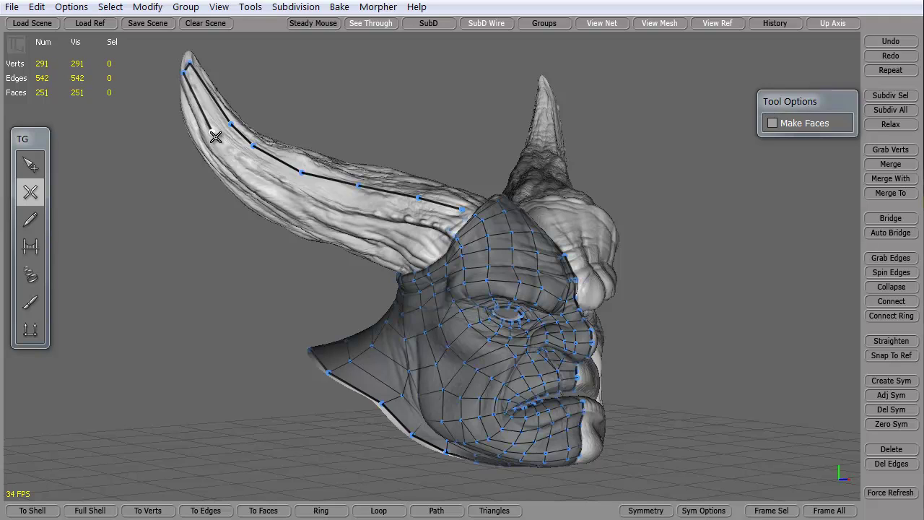
{"action": "left_click", "coordinate": [243, 166]}
{"action": "left_click", "coordinate": [296, 199]}
{"action": "left_click", "coordinate": [353, 218]}
{"action": "left_click", "coordinate": [403, 230]}
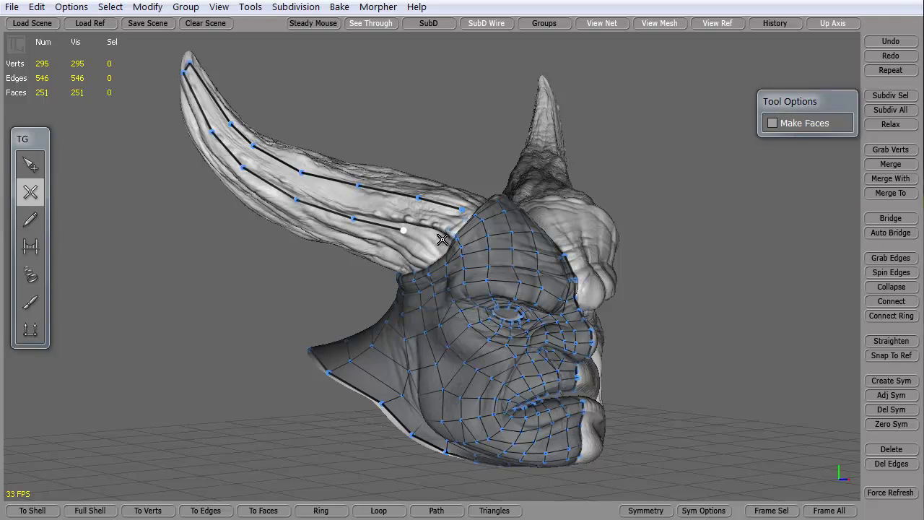
{"action": "left_click", "coordinate": [440, 237]}
{"action": "left_click", "coordinate": [462, 209]}
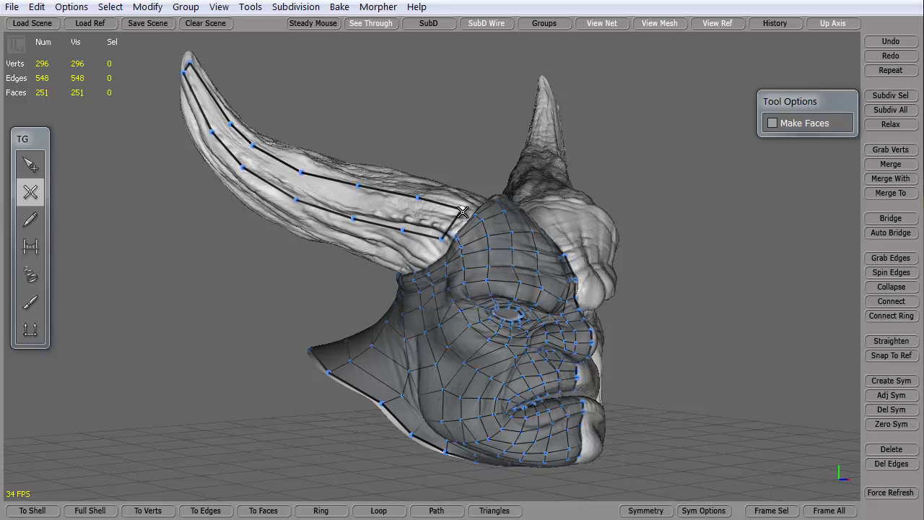
Bridge the two horn chains into a strip of faces reaching the horn tip
{"action": "left_click", "coordinate": [30, 246]}
{"action": "mouse_move", "coordinate": [413, 216]}
{"action": "left_mouse_down"}
{"action": "mouse_move", "coordinate": [354, 207]}
{"action": "mouse_move", "coordinate": [273, 170]}
{"action": "mouse_move", "coordinate": [216, 136]}
{"action": "left_mouse_up"}
{"action": "middle_click_drag", "start_coordinate": [208, 174], "coordinate": [152, 262]}
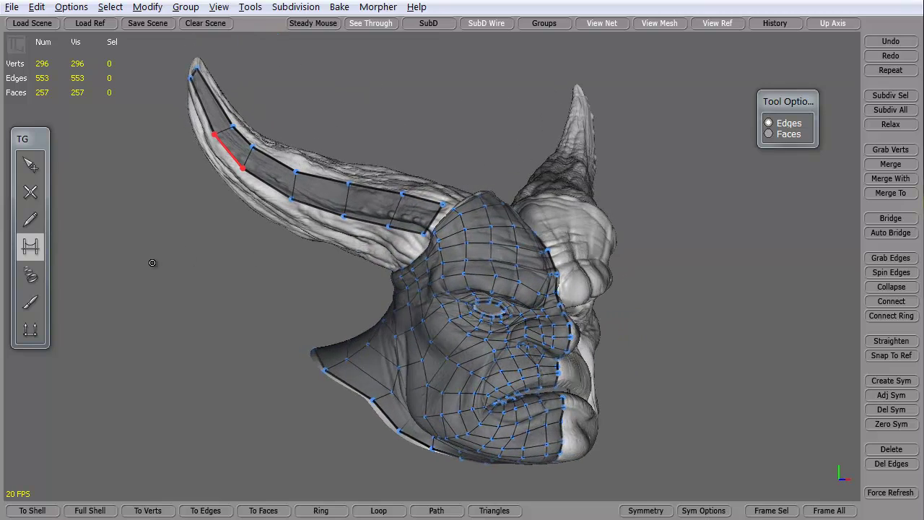
Marquee-select the horn's new faces in Faces mode and delete them
{"action": "left_click", "coordinate": [30, 166]}
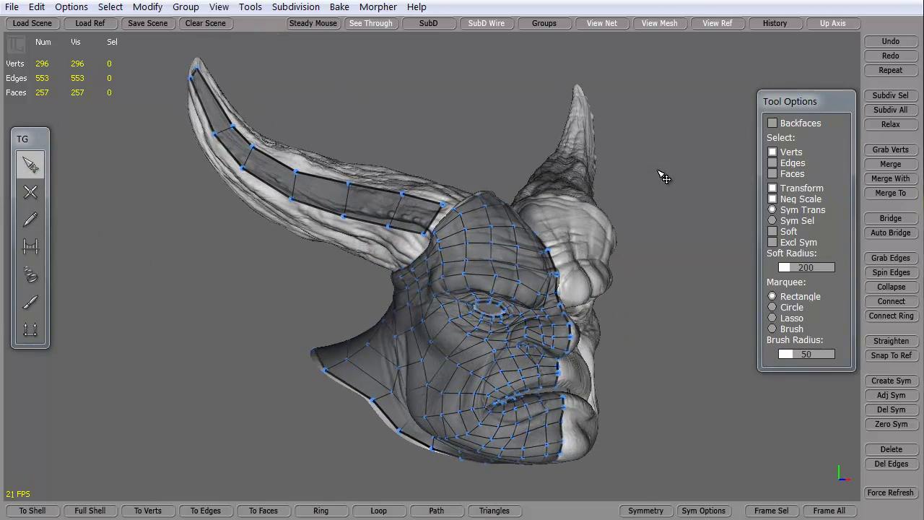
{"action": "left_click", "coordinate": [771, 167]}
{"action": "left_click_drag", "start_coordinate": [133, 57], "coordinate": [431, 248]}
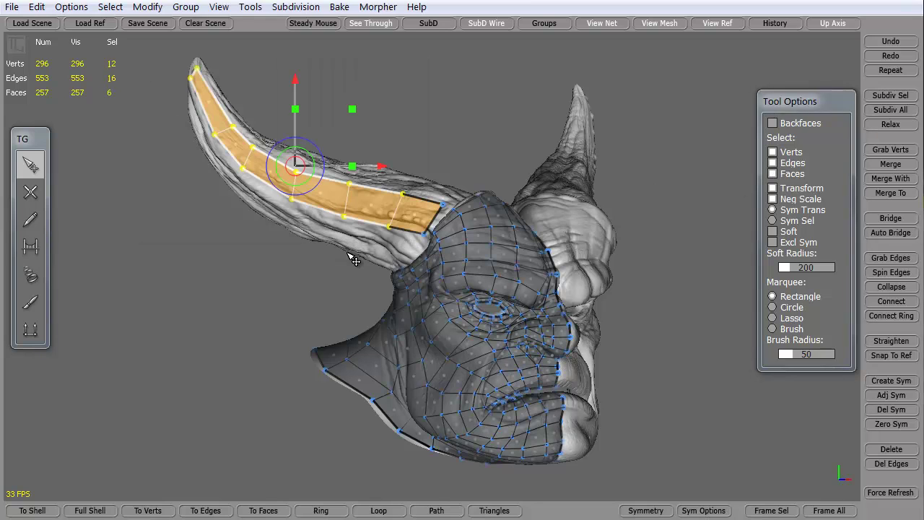
{"action": "key", "text": "Delete"}
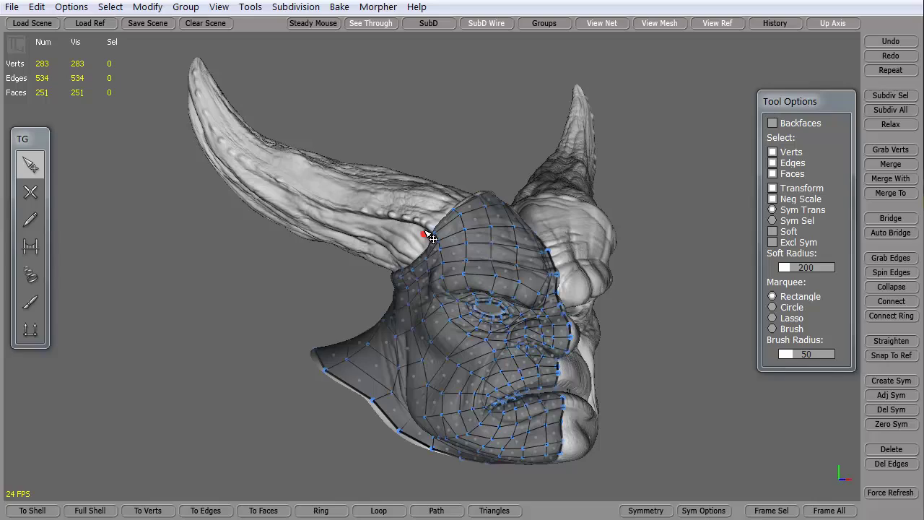
{"action": "middle_click_drag", "start_coordinate": [317, 281], "coordinate": [279, 320]}
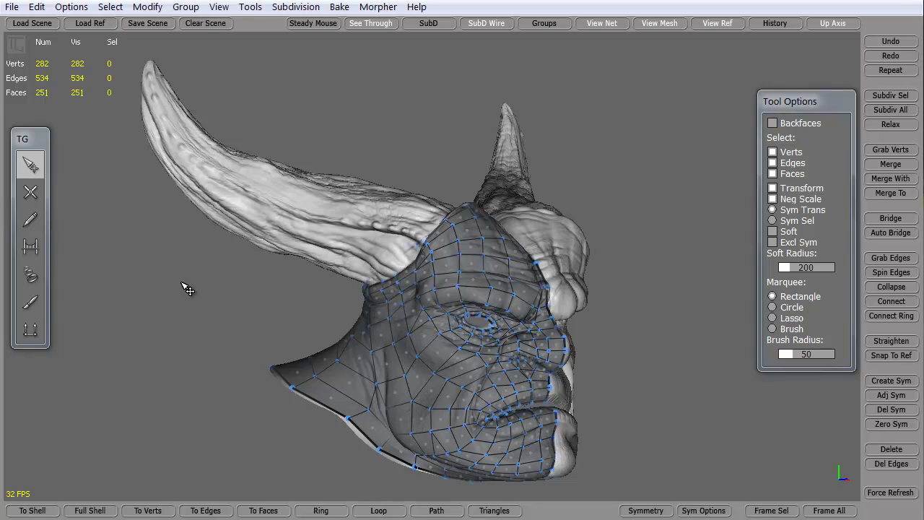
Choose the Tubes tool and adjust its Divisions, ending at 16
{"action": "left_click", "coordinate": [32, 274]}
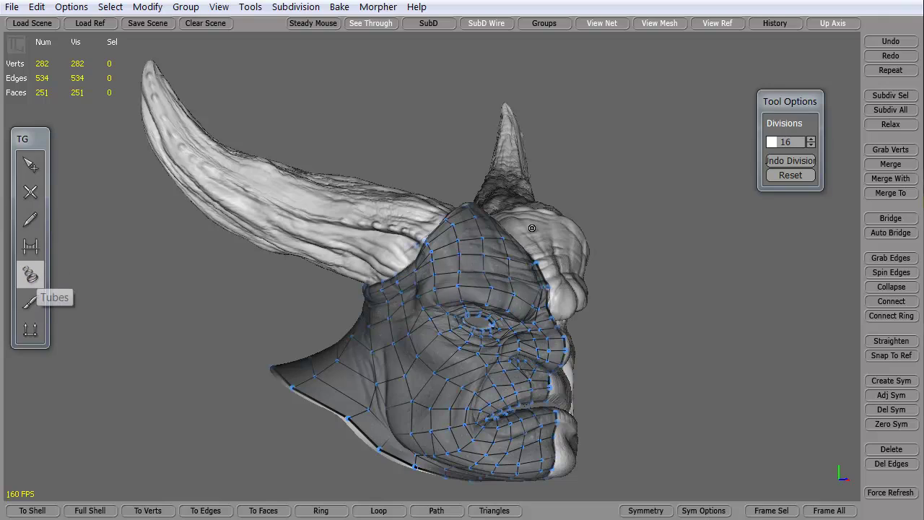
{"action": "left_click", "coordinate": [811, 145]}
{"action": "left_click", "coordinate": [811, 146]}
{"action": "left_click", "coordinate": [810, 145]}
{"action": "left_click", "coordinate": [811, 145]}
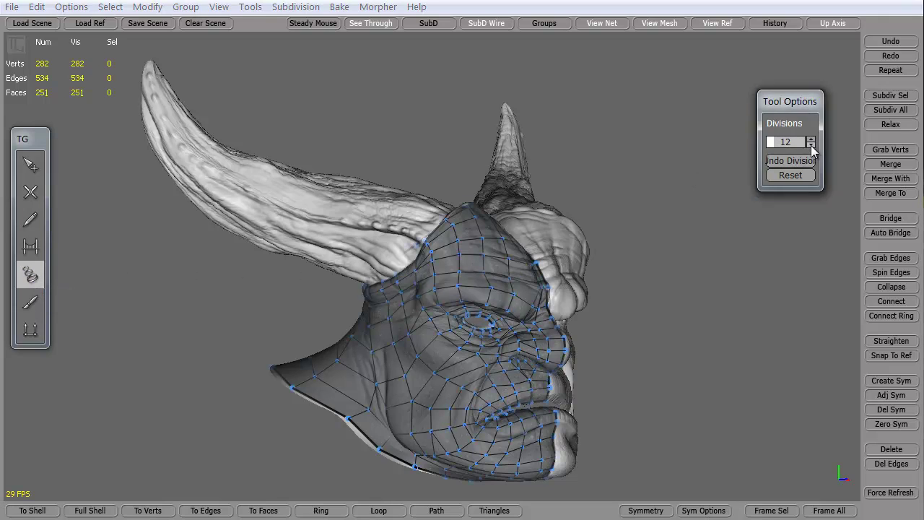
{"action": "left_click", "coordinate": [810, 145]}
{"action": "left_click", "coordinate": [811, 145]}
{"action": "left_click", "coordinate": [811, 145]}
{"action": "left_click", "coordinate": [810, 145]}
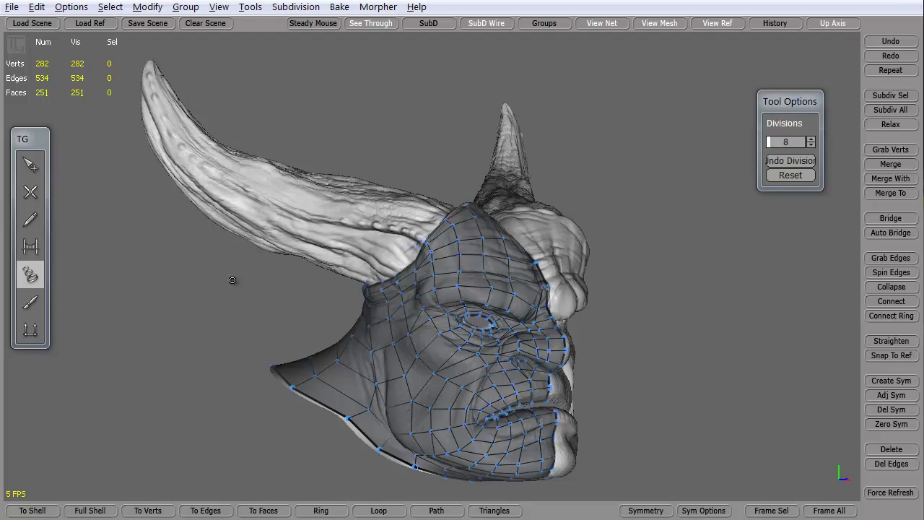
{"action": "right_click_drag", "start_coordinate": [233, 280], "coordinate": [572, 235]}
{"action": "right_click_drag", "start_coordinate": [653, 231], "coordinate": [446, 310]}
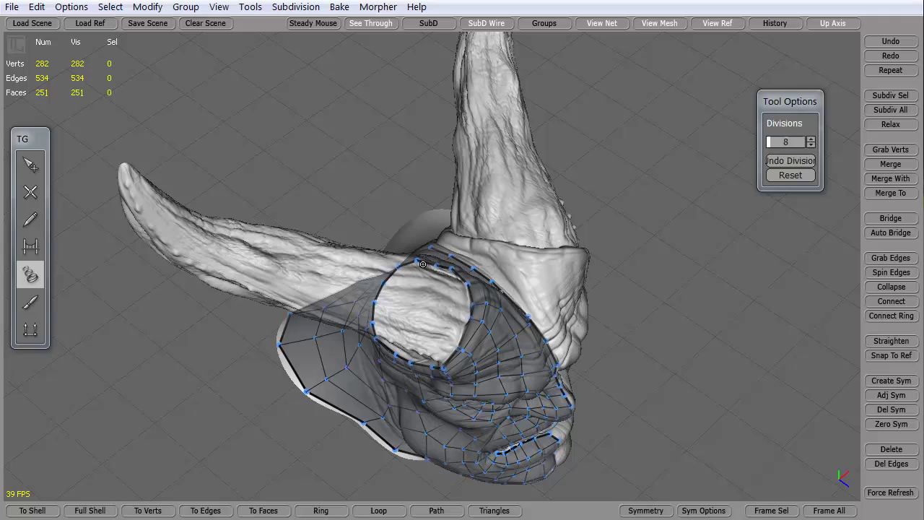
{"action": "right_click_drag", "start_coordinate": [247, 411], "coordinate": [230, 261]}
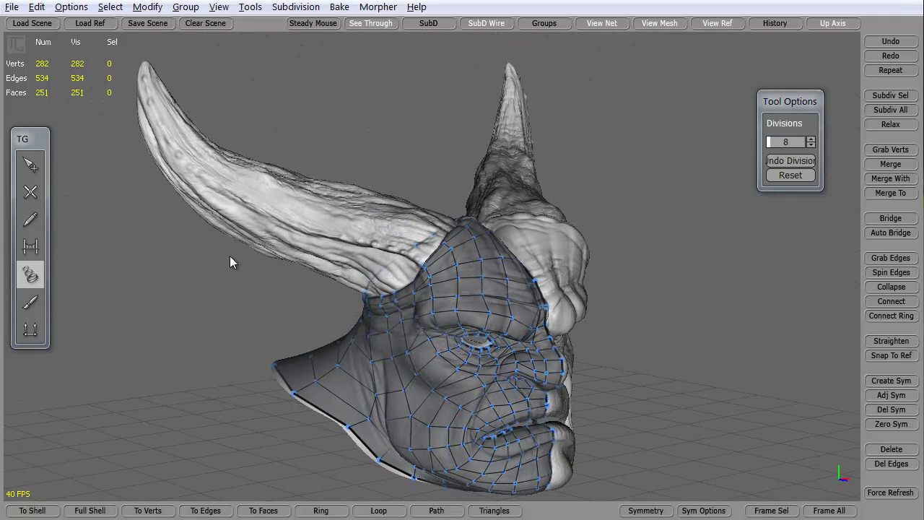
{"action": "left_click", "coordinate": [811, 139]}
{"action": "right_click_drag", "start_coordinate": [270, 313], "coordinate": [293, 277]}
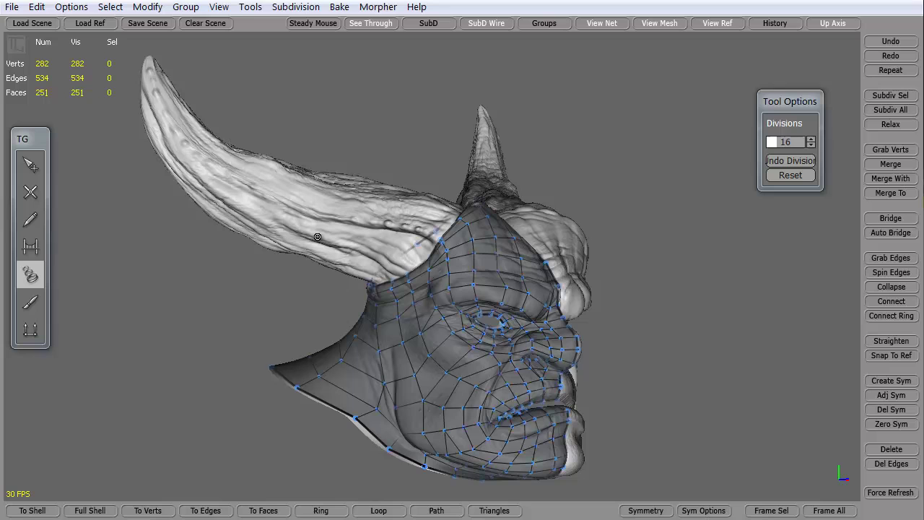
{"action": "right_click_drag", "start_coordinate": [135, 313], "coordinate": [279, 318]}
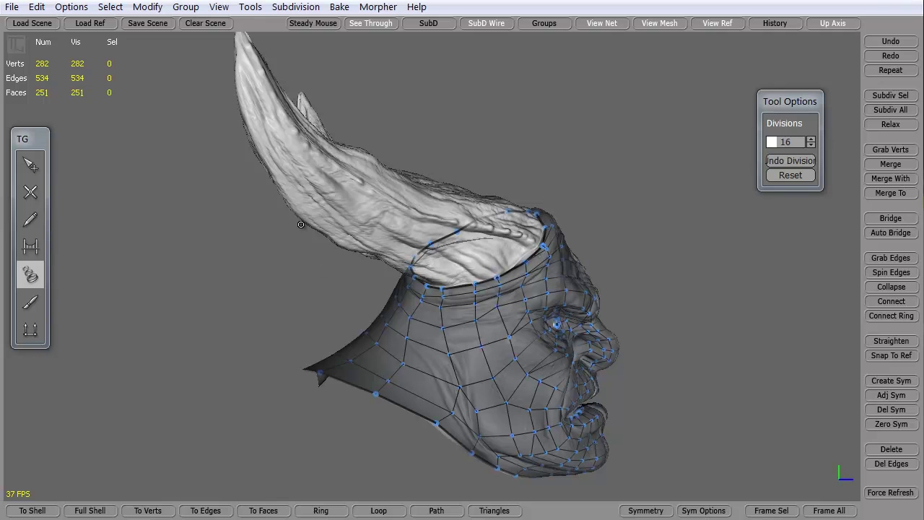
{"action": "right_click_drag", "start_coordinate": [473, 117], "coordinate": [381, 102]}
{"action": "right_click_drag", "start_coordinate": [372, 248], "coordinate": [451, 337]}
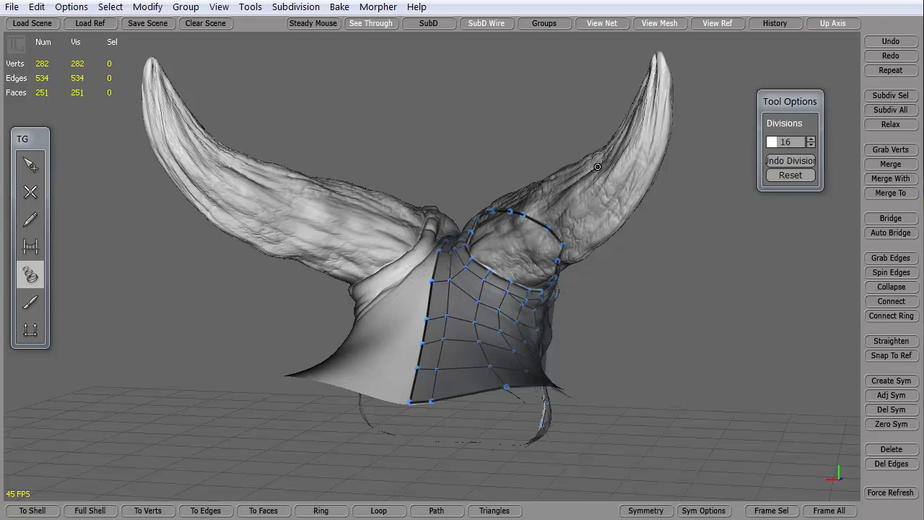
{"action": "right_click_drag", "start_coordinate": [679, 361], "coordinate": [237, 304]}
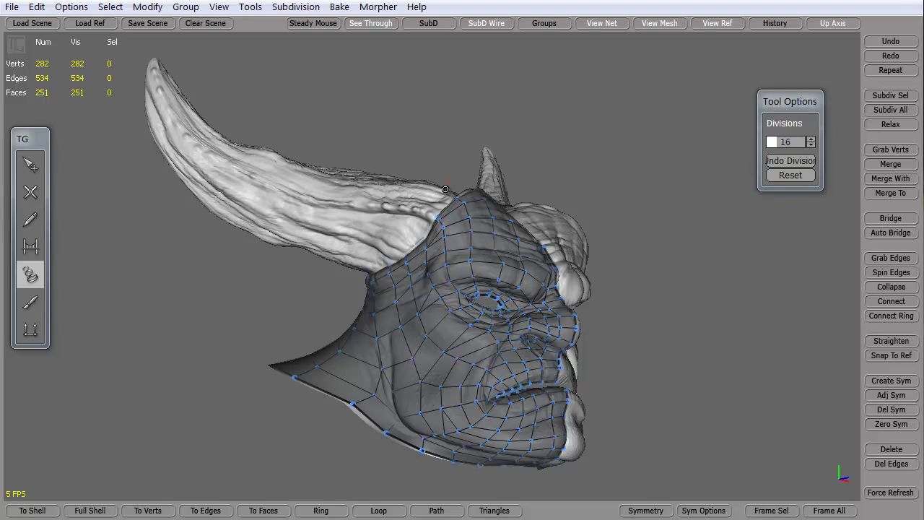
Draw tube cross-section strokes along the left horn from its base to near the tip
{"action": "left_click", "coordinate": [398, 236]}
{"action": "left_click_drag", "start_coordinate": [305, 264], "coordinate": [379, 170]}
{"action": "mouse_move", "coordinate": [258, 262]}
{"action": "left_mouse_down"}
{"action": "mouse_move", "coordinate": [309, 150]}
{"action": "mouse_move", "coordinate": [230, 225]}
{"action": "left_mouse_up"}
{"action": "left_click_drag", "start_coordinate": [210, 171], "coordinate": [176, 210]}
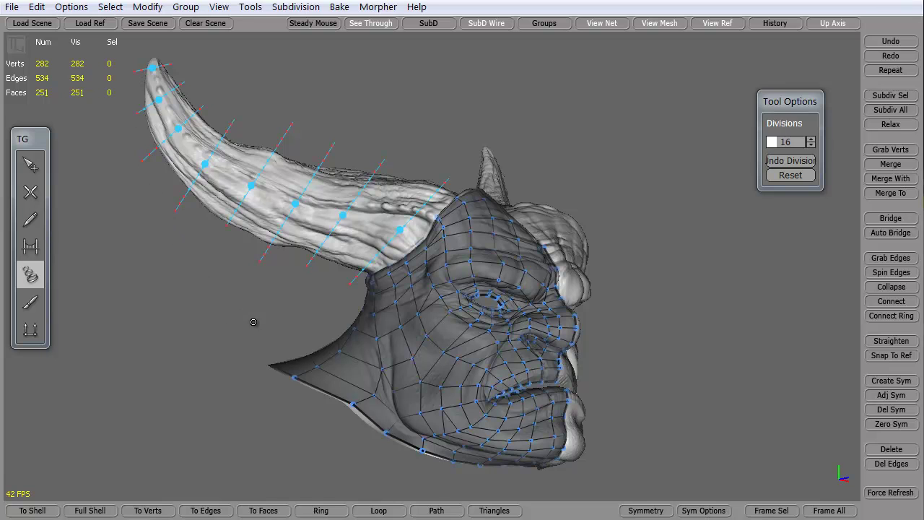
{"action": "mouse_move", "coordinate": [240, 312]}
{"action": "middle_mouse_down"}
{"action": "mouse_move", "coordinate": [617, 333]}
{"action": "mouse_move", "coordinate": [353, 341]}
{"action": "mouse_move", "coordinate": [231, 303]}
{"action": "mouse_move", "coordinate": [250, 311]}
{"action": "mouse_move", "coordinate": [237, 309]}
{"action": "middle_mouse_up"}
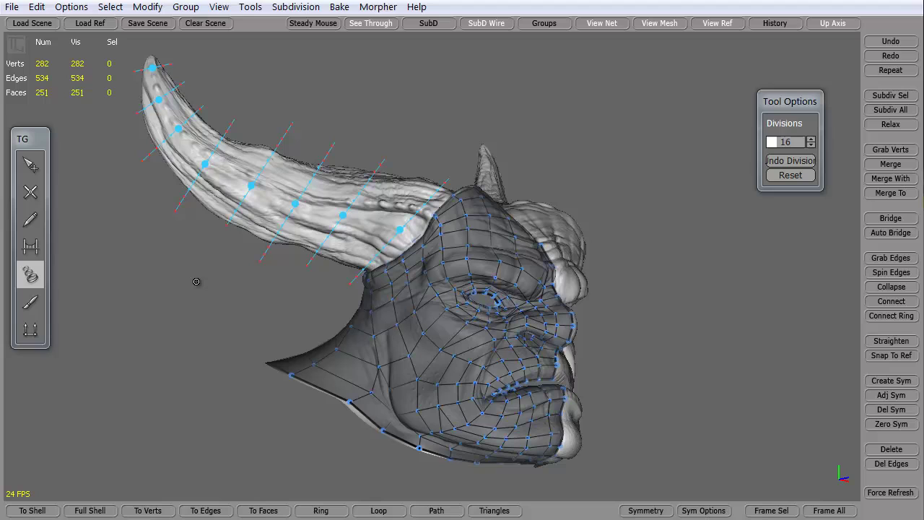
Build the horn tube from the strokes and inspect it from front, back and underneath
{"action": "key", "text": "Return"}
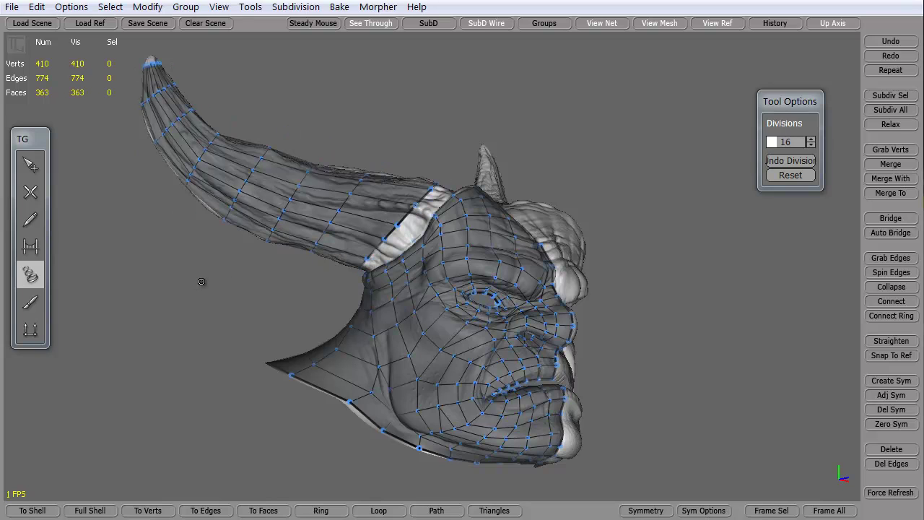
{"action": "middle_click_drag", "start_coordinate": [208, 275], "coordinate": [135, 245]}
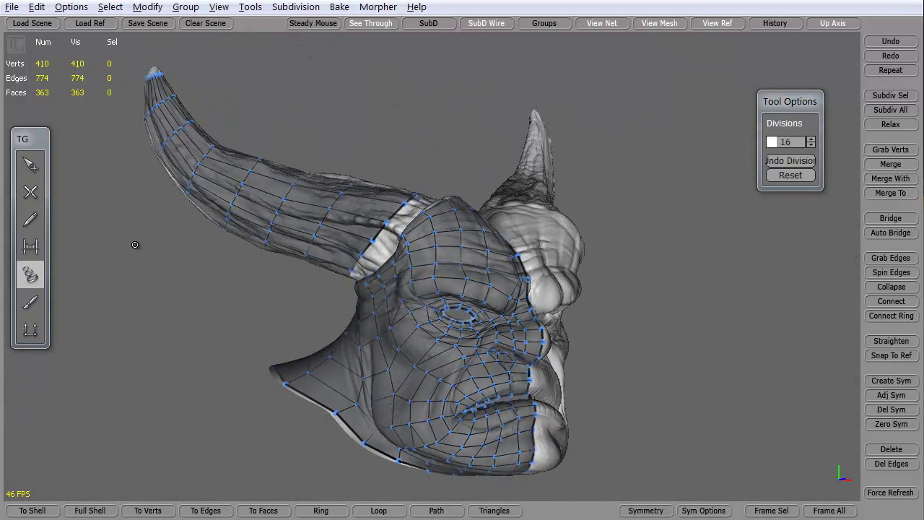
{"action": "middle_click_drag", "start_coordinate": [189, 287], "coordinate": [327, 393]}
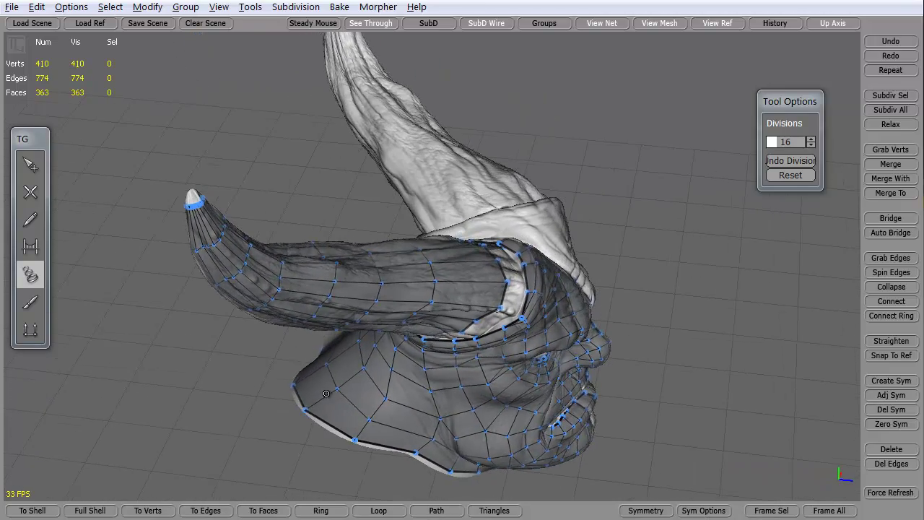
{"action": "middle_click_drag", "start_coordinate": [174, 268], "coordinate": [418, 228]}
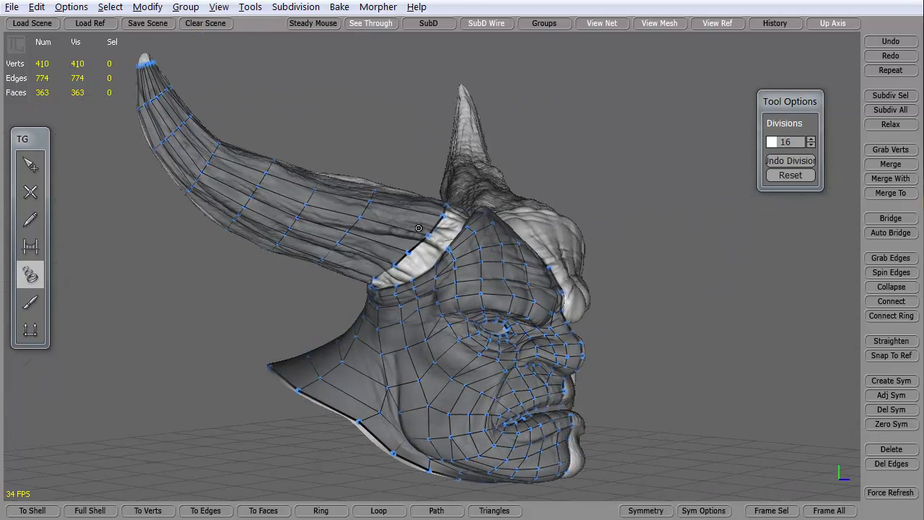
{"action": "middle_click_drag", "start_coordinate": [193, 311], "coordinate": [424, 209]}
{"action": "middle_click_drag", "start_coordinate": [275, 295], "coordinate": [239, 299]}
Undo the horn's tube mesh and turn the head toward a frontal view
{"action": "key", "text": "ctrl+z"}
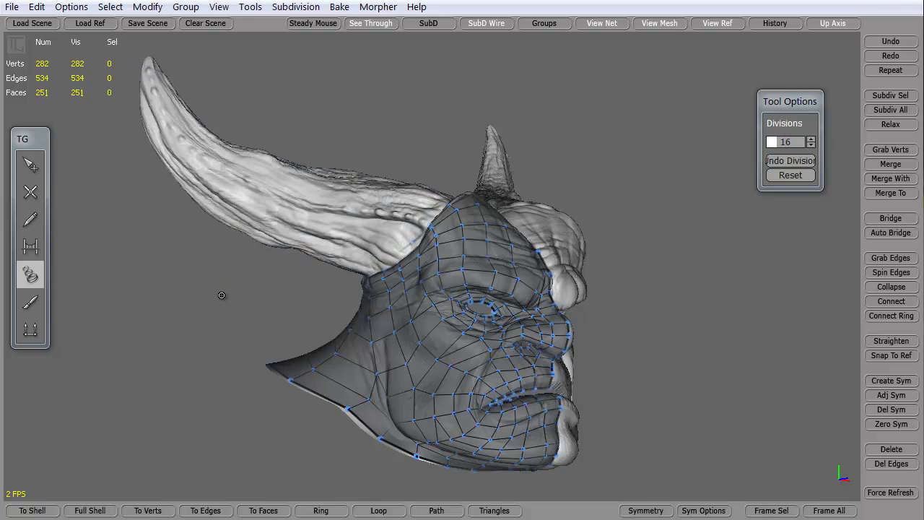
{"action": "middle_click_drag", "start_coordinate": [224, 283], "coordinate": [255, 312]}
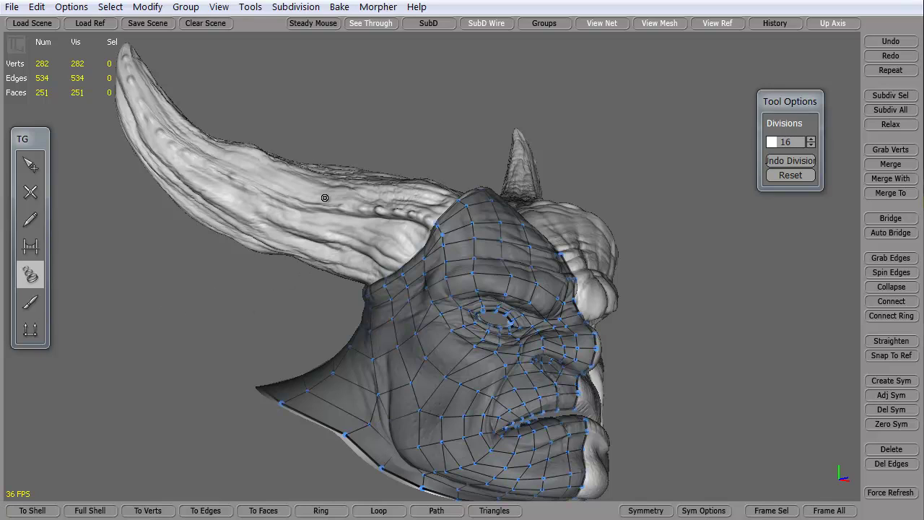
{"action": "left_click", "coordinate": [30, 164]}
Draw five new cross-section strokes along the horn from base to tip
{"action": "left_click", "coordinate": [32, 273]}
{"action": "mouse_move", "coordinate": [452, 171]}
{"action": "left_mouse_down"}
{"action": "mouse_move", "coordinate": [347, 296]}
{"action": "mouse_move", "coordinate": [406, 140]}
{"action": "left_mouse_up"}
{"action": "left_click_drag", "start_coordinate": [353, 159], "coordinate": [340, 108]}
{"action": "left_click_drag", "start_coordinate": [260, 120], "coordinate": [198, 247]}
{"action": "left_click_drag", "start_coordinate": [191, 134], "coordinate": [151, 190]}
{"action": "mouse_move", "coordinate": [110, 138]}
{"action": "left_mouse_down"}
{"action": "mouse_move", "coordinate": [204, 75]}
{"action": "mouse_move", "coordinate": [163, 54]}
{"action": "left_mouse_up"}
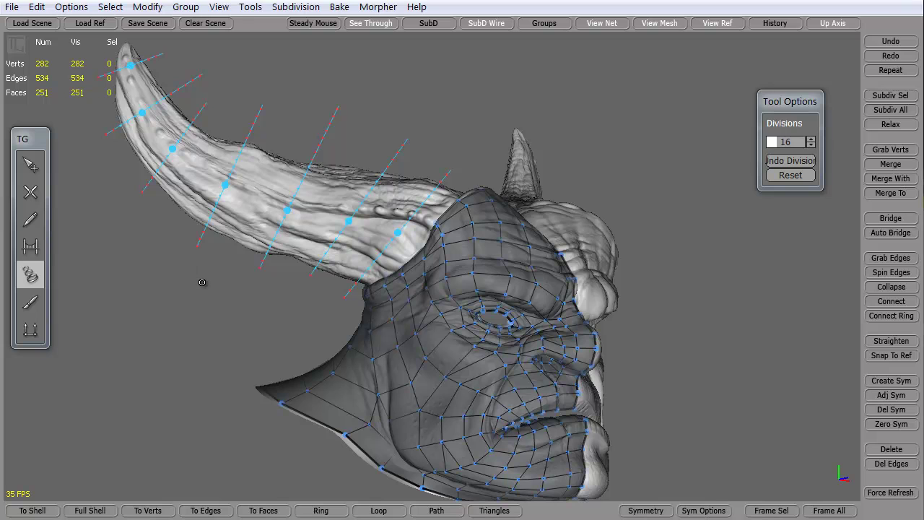
Build the horn tube and hide the reference sculpt to inspect the cage
{"action": "key", "text": "Return"}
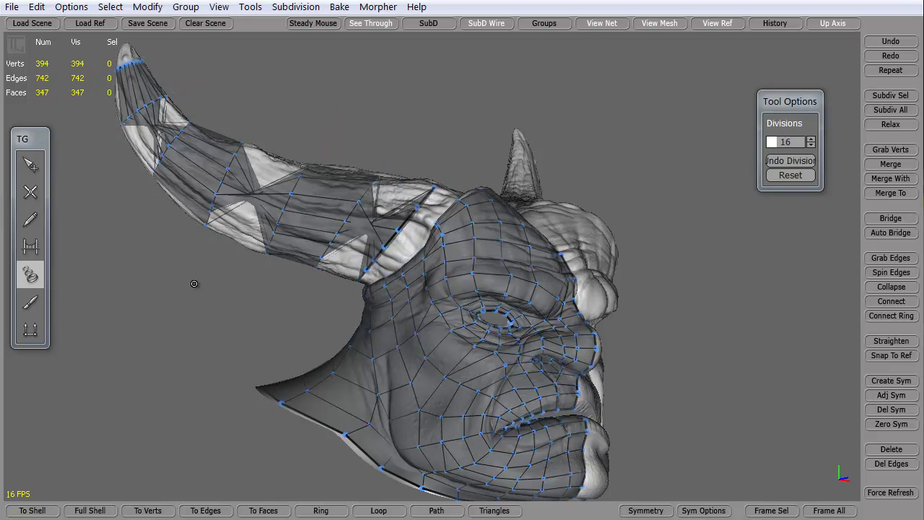
{"action": "right_click_drag", "start_coordinate": [221, 308], "coordinate": [167, 380]}
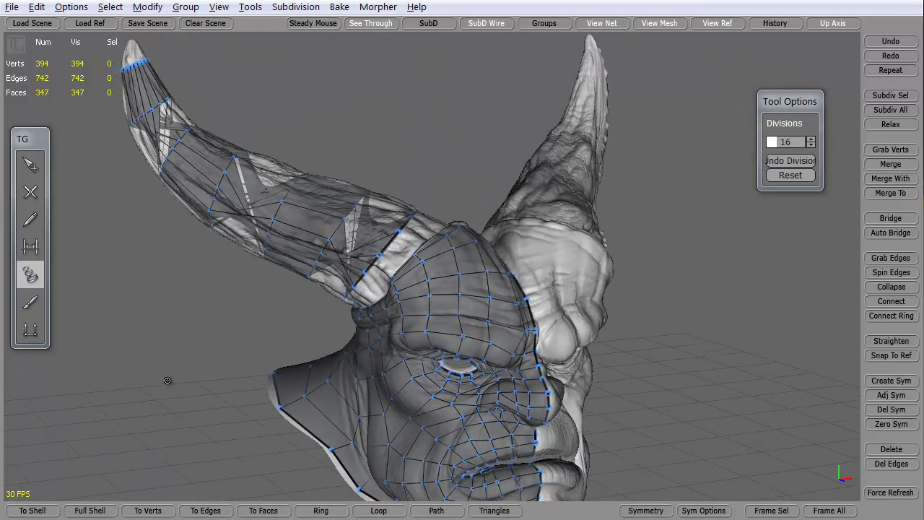
{"action": "left_click", "coordinate": [717, 23]}
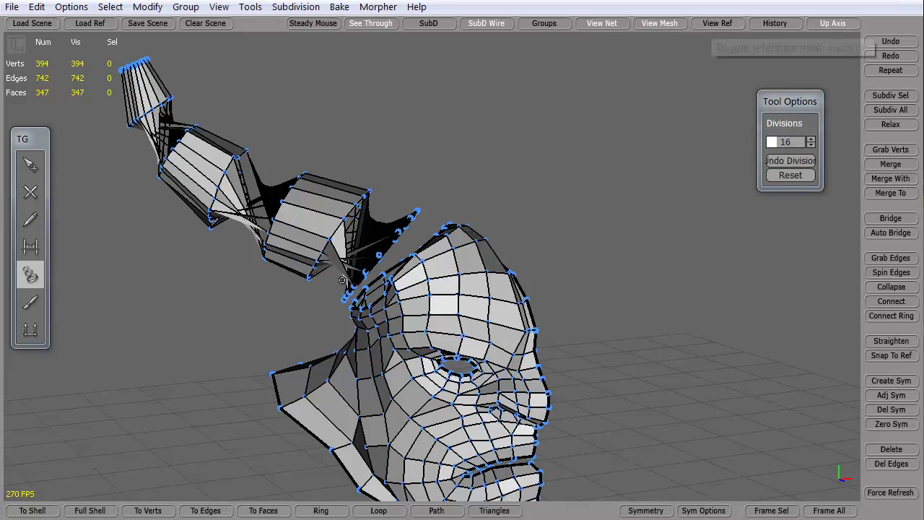
{"action": "mouse_move", "coordinate": [342, 281]}
{"action": "right_mouse_down"}
{"action": "mouse_move", "coordinate": [231, 312]}
{"action": "mouse_move", "coordinate": [288, 251]}
{"action": "mouse_move", "coordinate": [396, 238]}
{"action": "mouse_move", "coordinate": [269, 293]}
{"action": "mouse_move", "coordinate": [216, 290]}
{"action": "mouse_move", "coordinate": [243, 166]}
{"action": "right_mouse_up"}
{"action": "right_click_drag", "start_coordinate": [257, 197], "coordinate": [195, 313]}
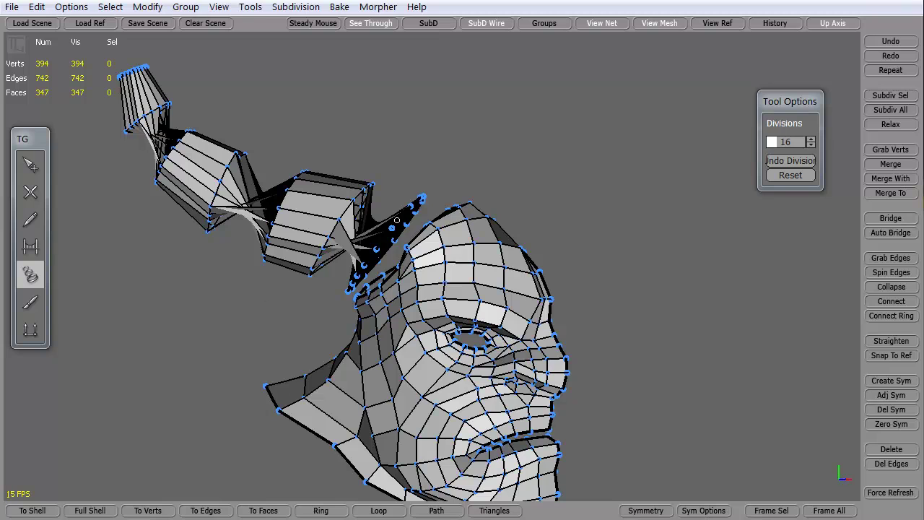
Undo the horn tube and show the reference sculpt again
{"action": "key", "text": "ctrl+z"}
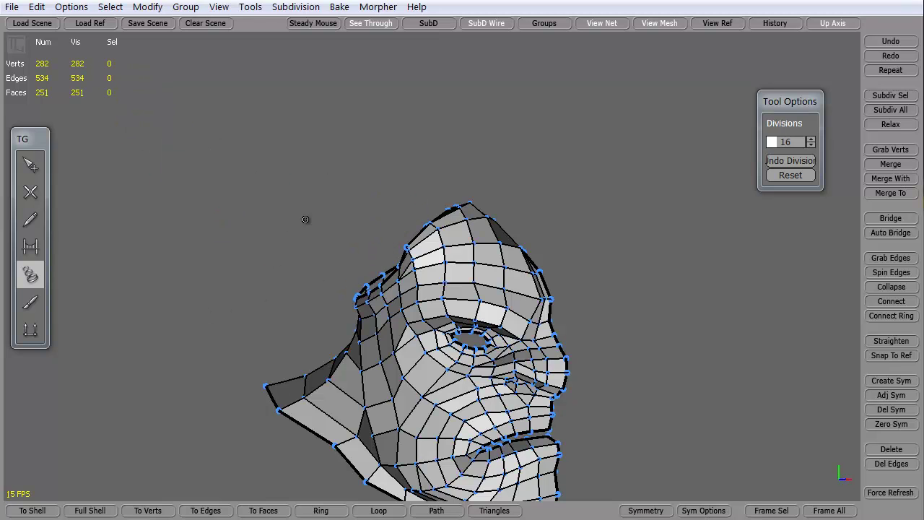
{"action": "left_click", "coordinate": [715, 25]}
{"action": "mouse_move", "coordinate": [306, 275]}
{"action": "right_mouse_down"}
{"action": "mouse_move", "coordinate": [235, 345]}
{"action": "mouse_move", "coordinate": [279, 332]}
{"action": "mouse_move", "coordinate": [264, 380]}
{"action": "mouse_move", "coordinate": [257, 323]}
{"action": "right_mouse_up"}
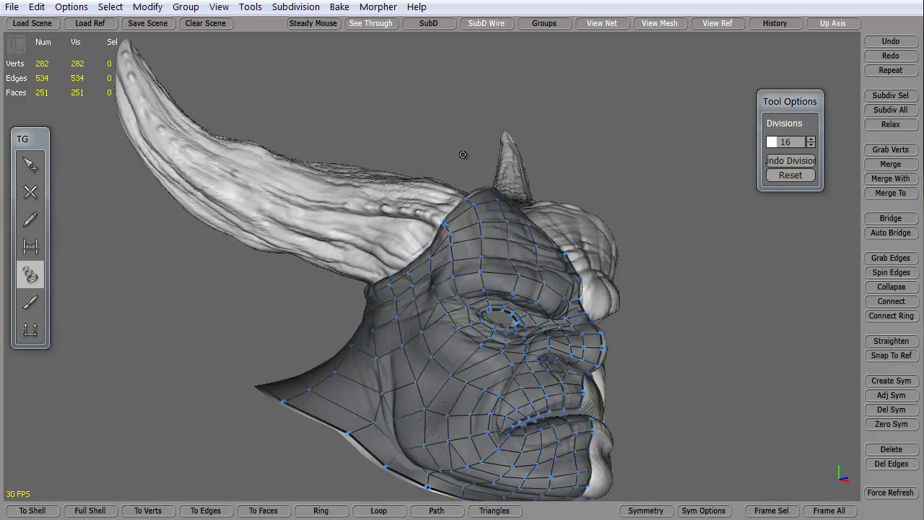
{"action": "left_click_drag", "start_coordinate": [390, 237], "coordinate": [343, 294]}
{"action": "left_click_drag", "start_coordinate": [323, 231], "coordinate": [272, 282]}
{"action": "left_click_drag", "start_coordinate": [289, 130], "coordinate": [196, 247]}
{"action": "left_click_drag", "start_coordinate": [218, 115], "coordinate": [118, 178]}
{"action": "left_click_drag", "start_coordinate": [189, 75], "coordinate": [82, 99]}
{"action": "key", "text": "Return"}
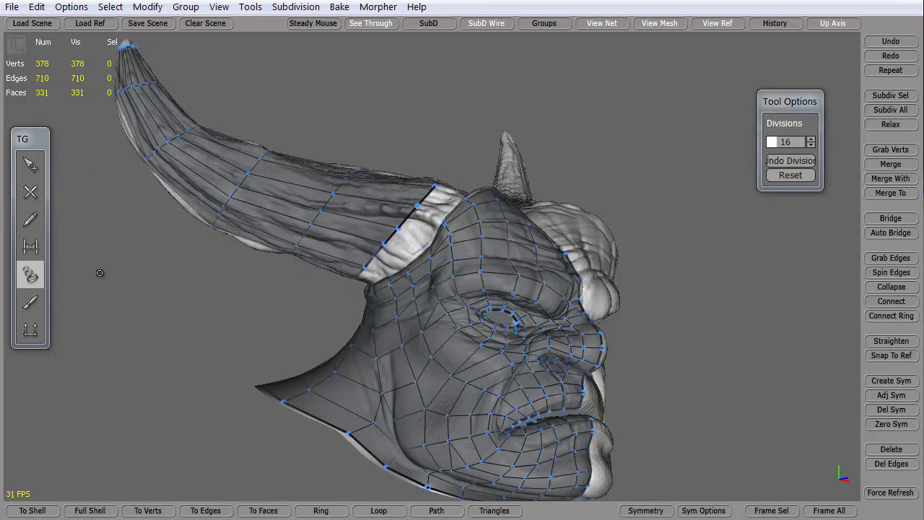
{"action": "key", "text": "ctrl+z"}
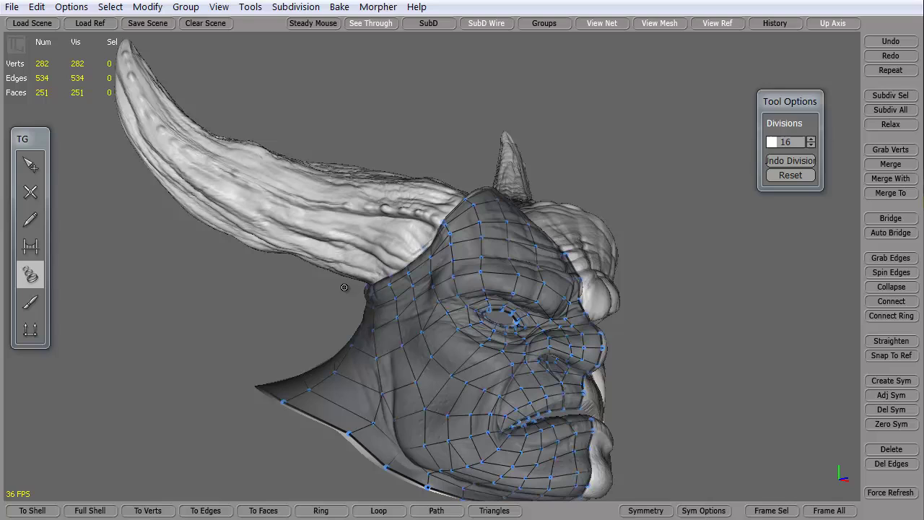
{"action": "left_click_drag", "start_coordinate": [344, 287], "coordinate": [462, 168]}
{"action": "left_click_drag", "start_coordinate": [212, 255], "coordinate": [284, 123]}
{"action": "left_click_drag", "start_coordinate": [151, 202], "coordinate": [207, 113]}
{"action": "left_click_drag", "start_coordinate": [100, 109], "coordinate": [193, 52]}
{"action": "key", "text": "Return"}
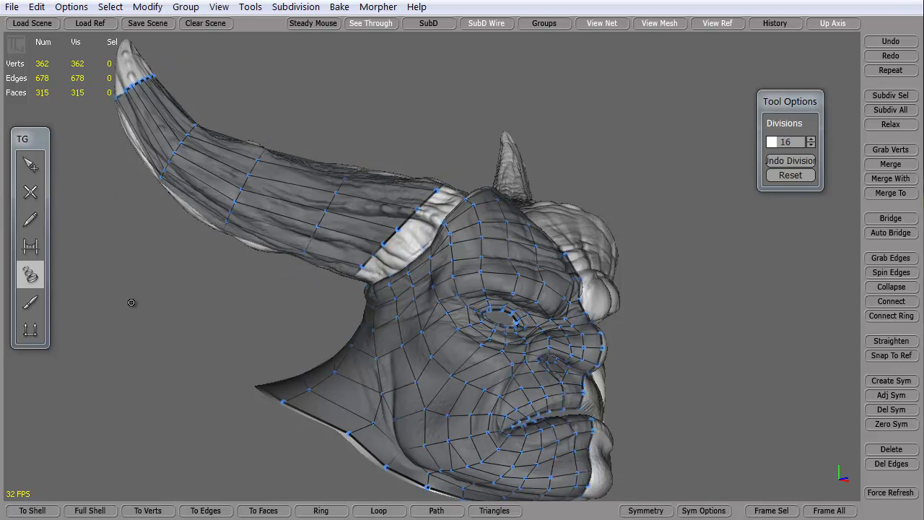
{"action": "key", "text": "ctrl+z"}
{"action": "mouse_move", "coordinate": [208, 302]}
{"action": "middle_mouse_down"}
{"action": "mouse_move", "coordinate": [229, 330]}
{"action": "mouse_move", "coordinate": [203, 304]}
{"action": "middle_mouse_up"}
{"action": "middle_click_drag", "start_coordinate": [233, 272], "coordinate": [242, 292]}
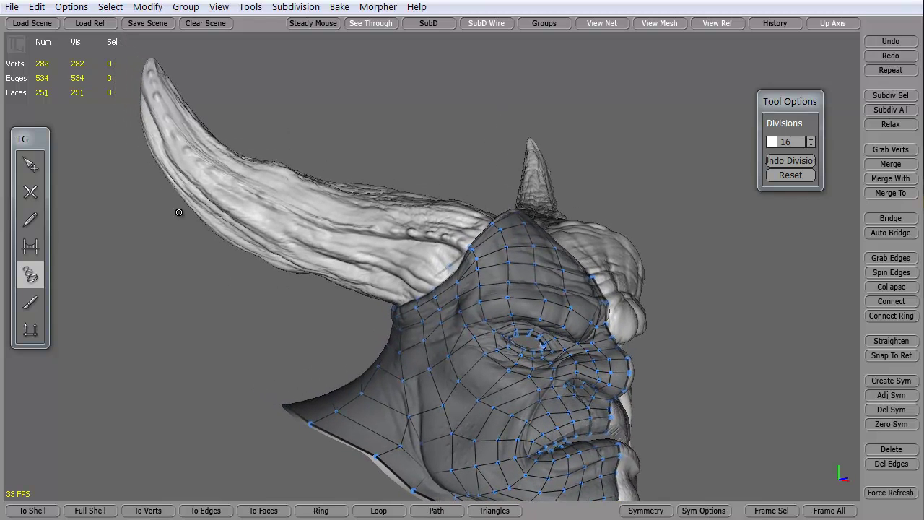
Draw two cross-sections, at the horn base and midway, and build the tube mesh
{"action": "middle_click_drag", "start_coordinate": [322, 333], "coordinate": [303, 335]}
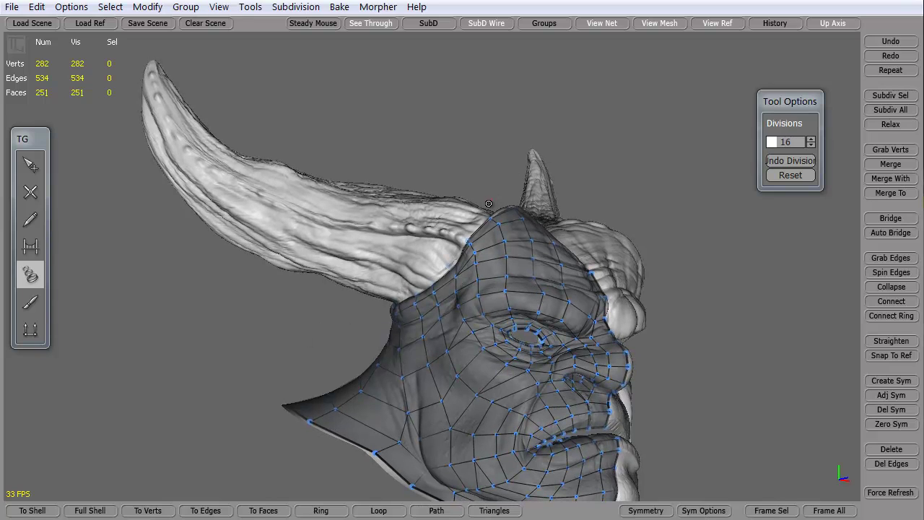
{"action": "left_click_drag", "start_coordinate": [489, 203], "coordinate": [374, 312]}
{"action": "mouse_move", "coordinate": [267, 171]}
{"action": "left_mouse_down"}
{"action": "mouse_move", "coordinate": [213, 245]}
{"action": "mouse_move", "coordinate": [209, 267]}
{"action": "left_mouse_up"}
{"action": "key", "text": "Return"}
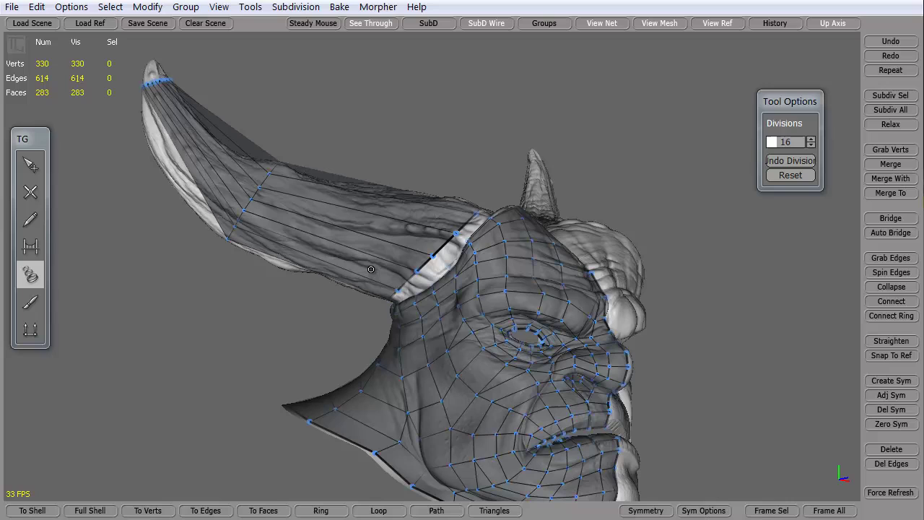
In Edges mode, connect new edge loops through three rings of the horn tube
{"action": "left_click", "coordinate": [30, 166]}
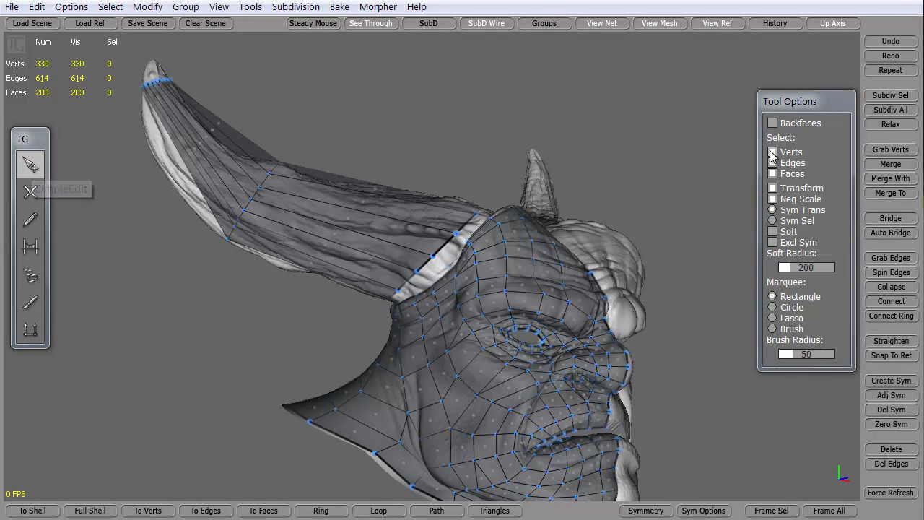
{"action": "left_click", "coordinate": [772, 163]}
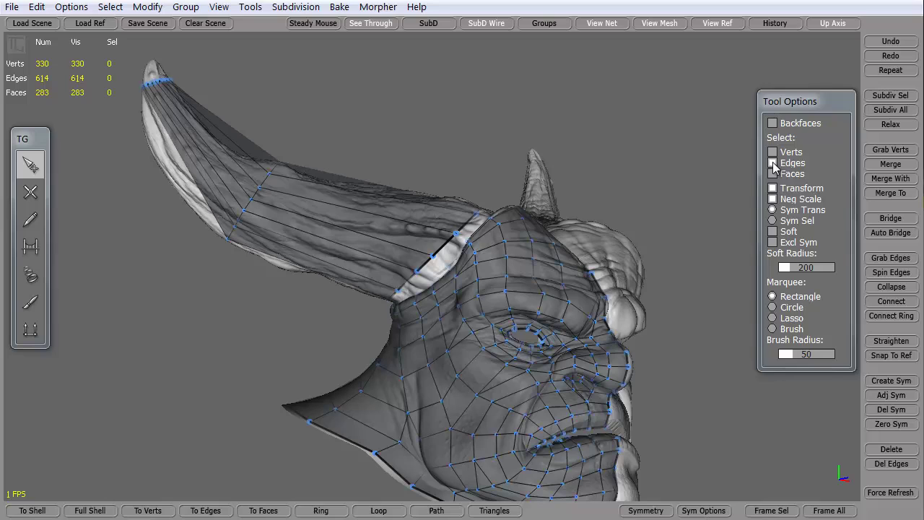
{"action": "double_click", "coordinate": [390, 219]}
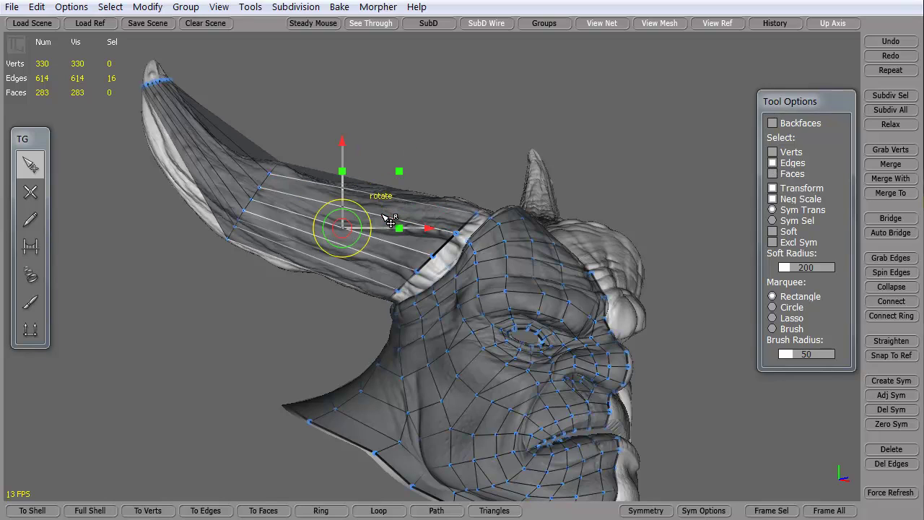
{"action": "left_click", "coordinate": [890, 301]}
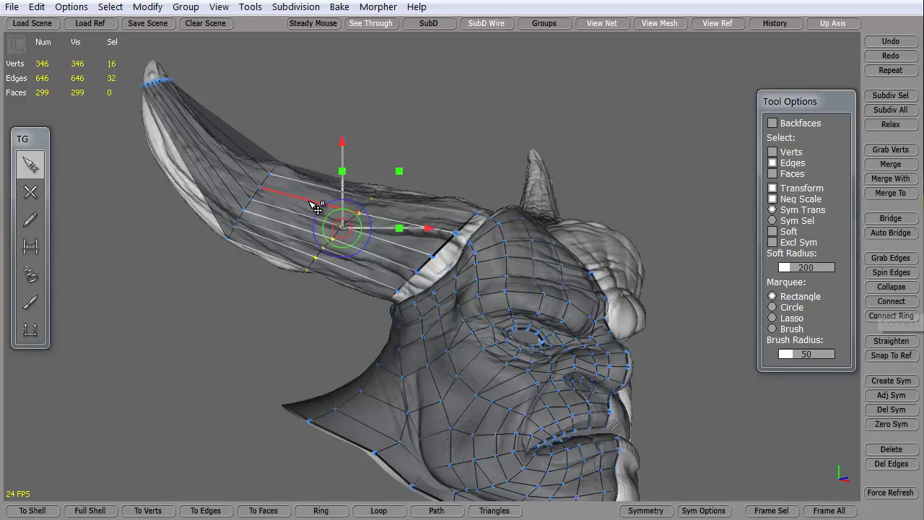
{"action": "double_click", "coordinate": [316, 207]}
{"action": "left_click", "coordinate": [887, 302]}
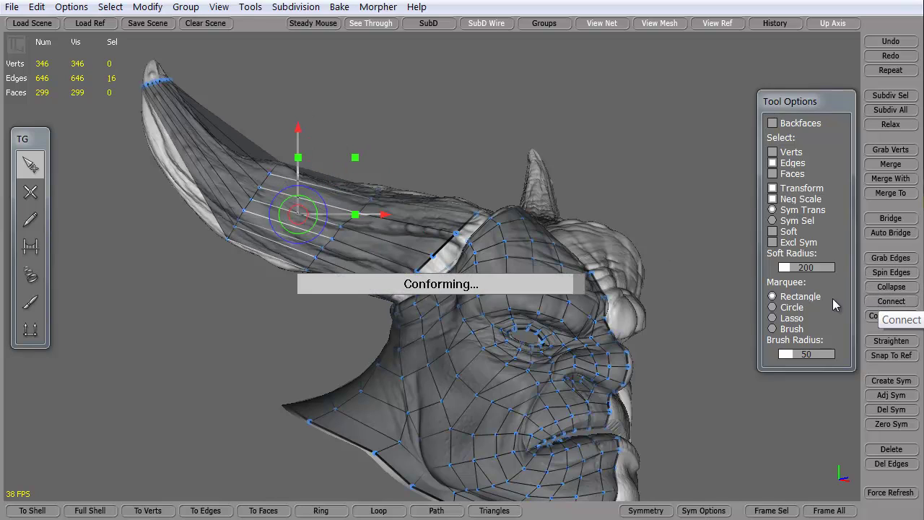
{"action": "double_click", "coordinate": [422, 231]}
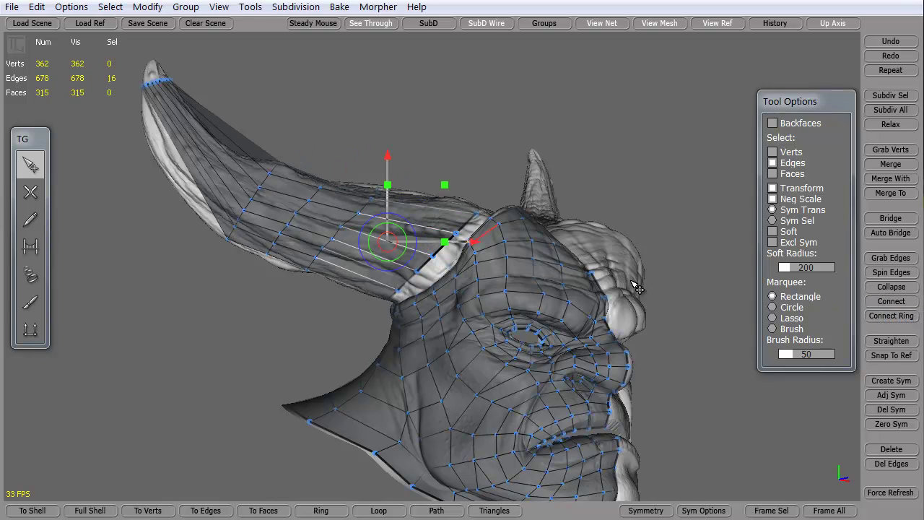
{"action": "left_click", "coordinate": [885, 302]}
Clear a wrong edge selection and add an edge loop near the horn tip
{"action": "double_click", "coordinate": [247, 178]}
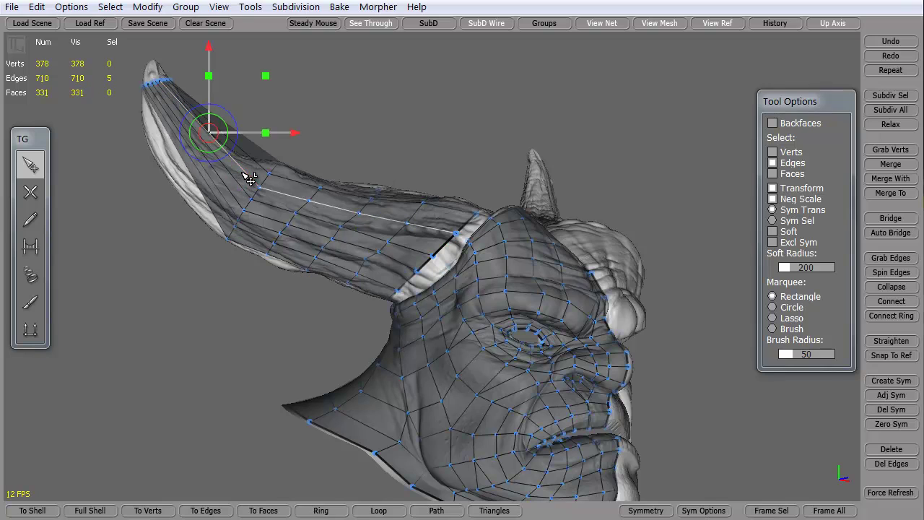
{"action": "double_click", "coordinate": [235, 184]}
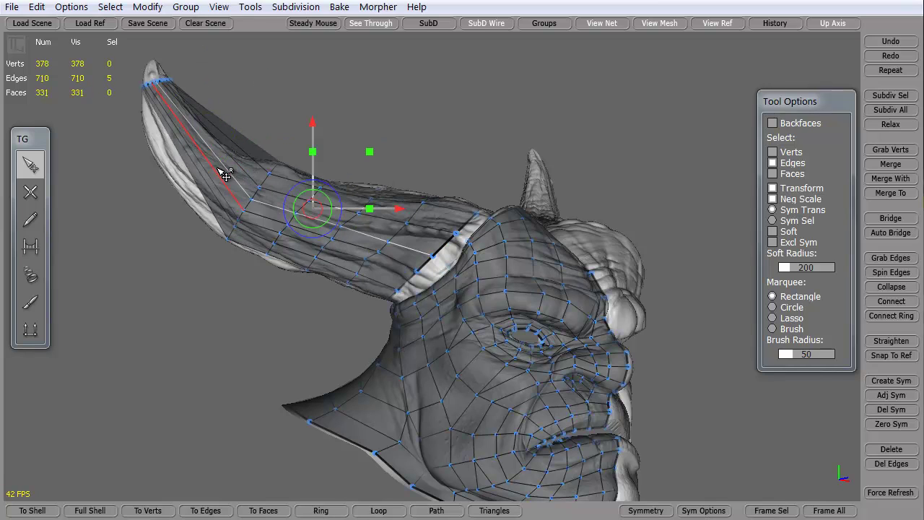
{"action": "left_click_drag", "start_coordinate": [102, 116], "coordinate": [260, 132]}
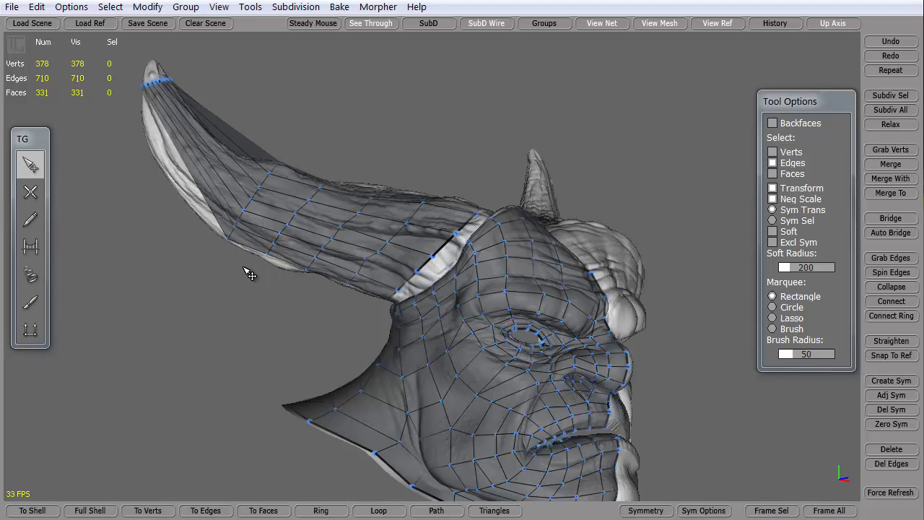
{"action": "middle_click_drag", "start_coordinate": [247, 273], "coordinate": [238, 332]}
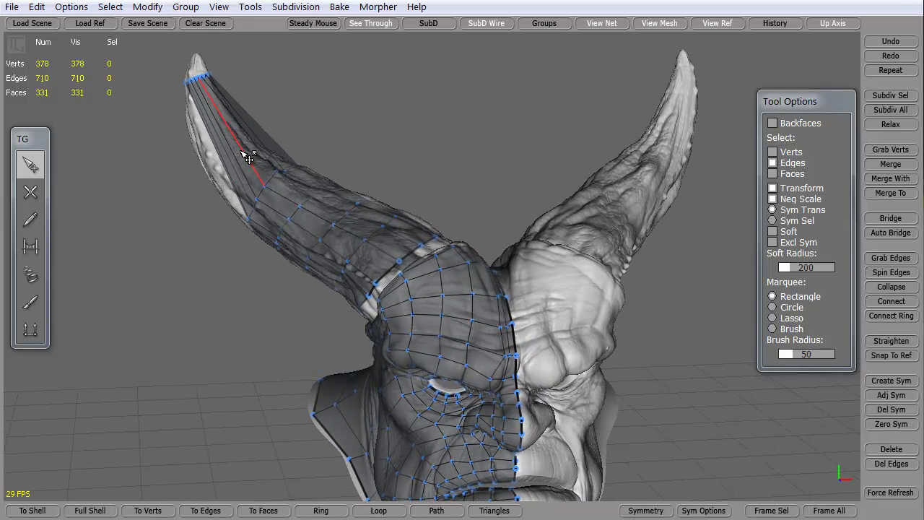
{"action": "double_click", "coordinate": [247, 157]}
{"action": "left_click", "coordinate": [880, 301]}
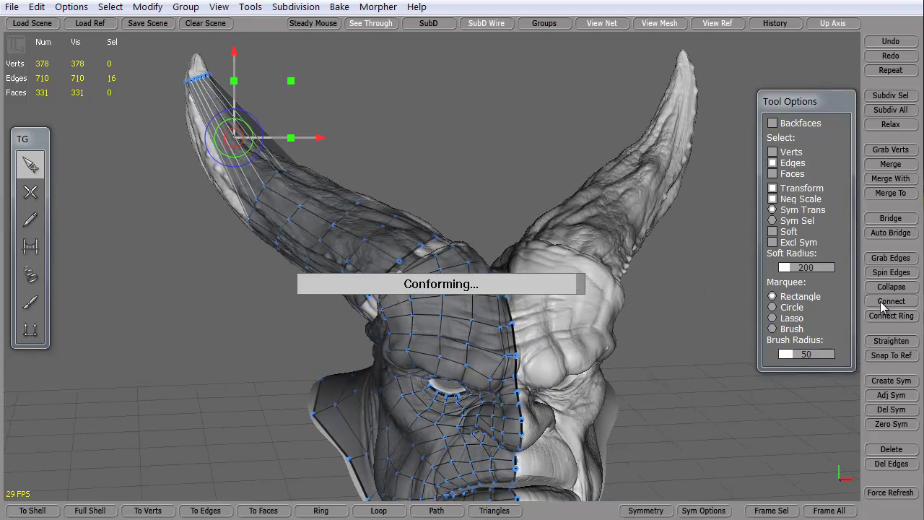
Add two more edge loops, one further down the horn and one by the tip
{"action": "middle_click_drag", "start_coordinate": [154, 288], "coordinate": [210, 202]}
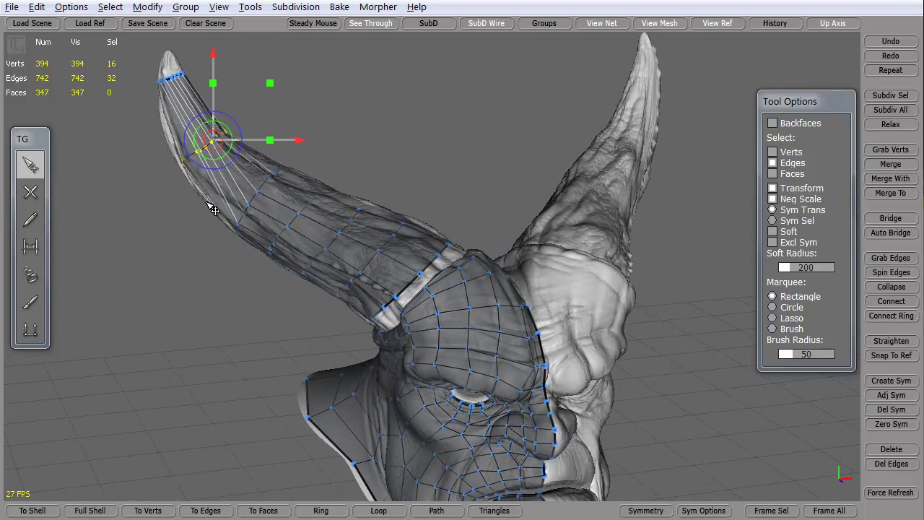
{"action": "double_click", "coordinate": [244, 171]}
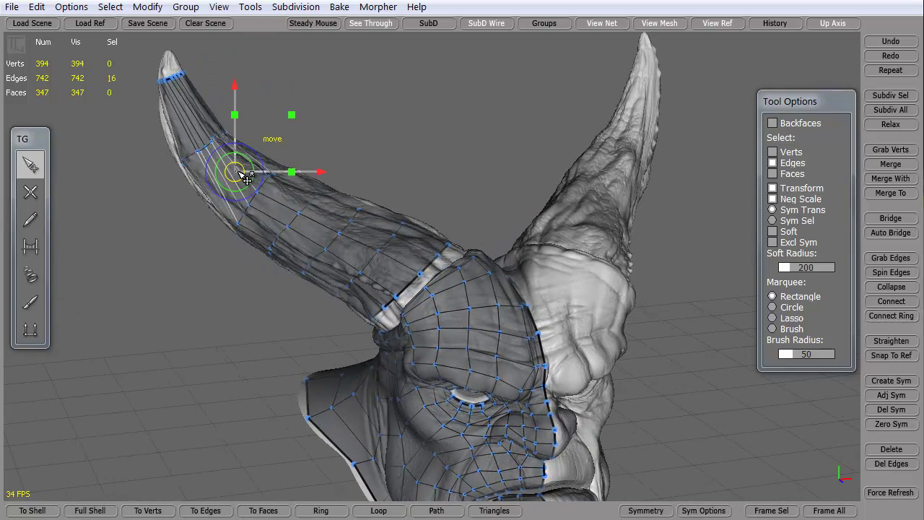
{"action": "left_click", "coordinate": [893, 302]}
{"action": "left_click", "coordinate": [198, 108]}
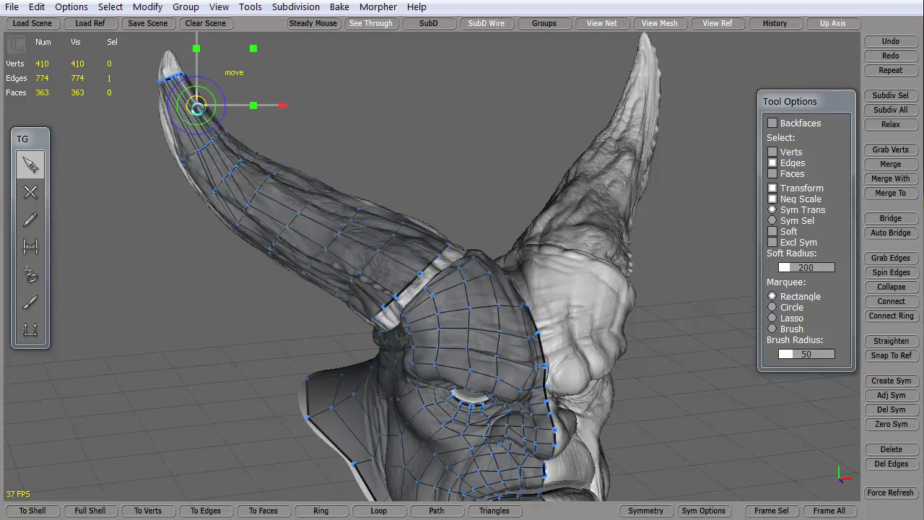
{"action": "double_click", "coordinate": [198, 108]}
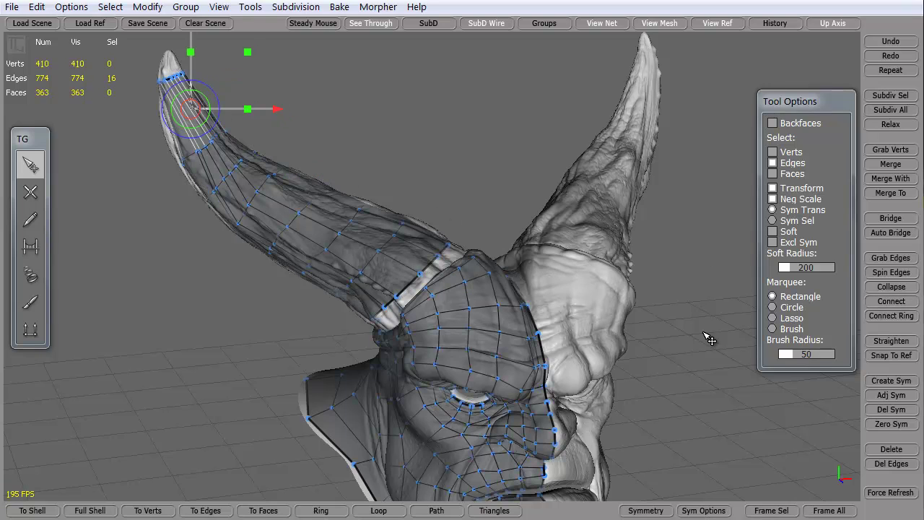
{"action": "left_click", "coordinate": [890, 302]}
{"action": "middle_click_drag", "start_coordinate": [148, 311], "coordinate": [166, 258]}
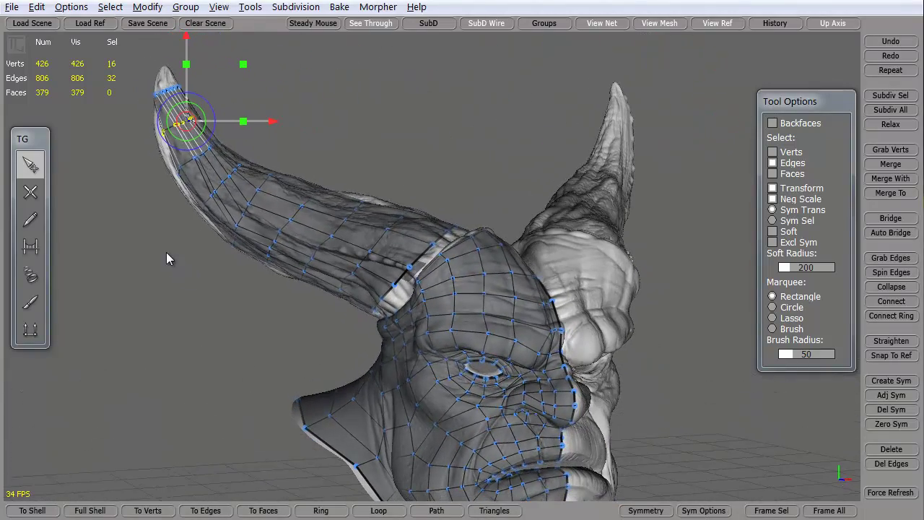
{"action": "key", "text": "alt"}
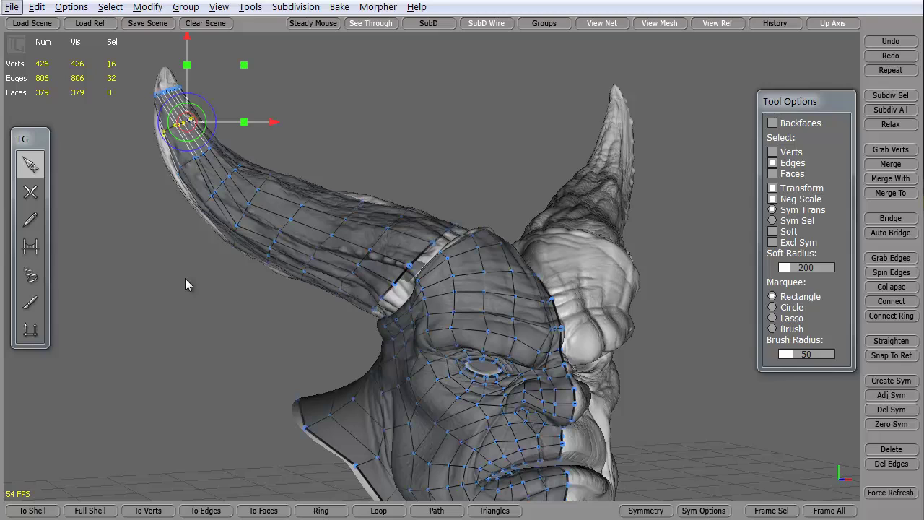
Undo the horn tube and its edge loops with four Ctrl+Z, then pick Tubes
{"action": "key", "text": "ctrl+z"}
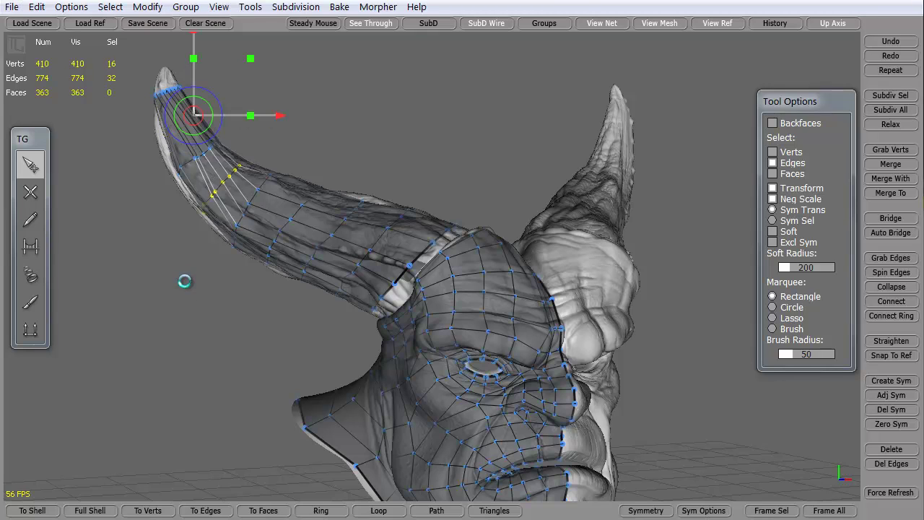
{"action": "key", "text": "ctrl+z"}
{"action": "key", "text": "ctrl+z"}
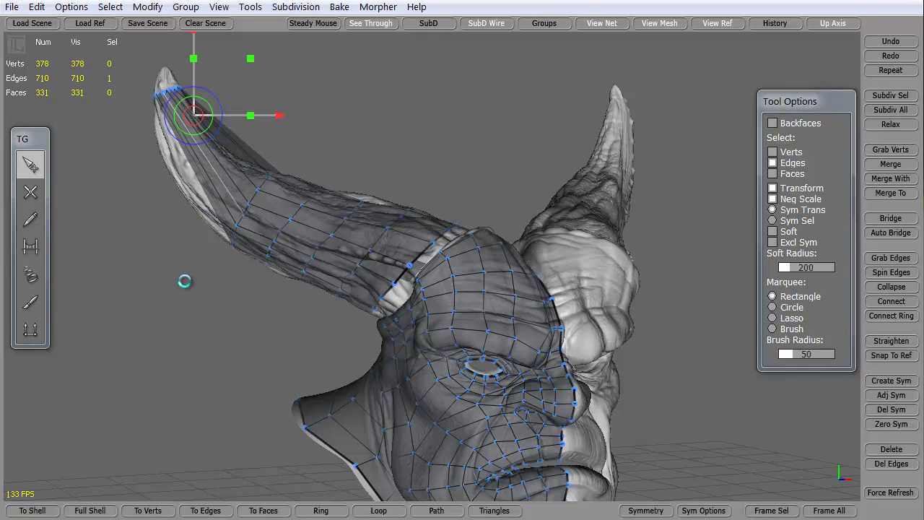
{"action": "key", "text": "ctrl+z"}
{"action": "key", "text": "ctrl+z"}
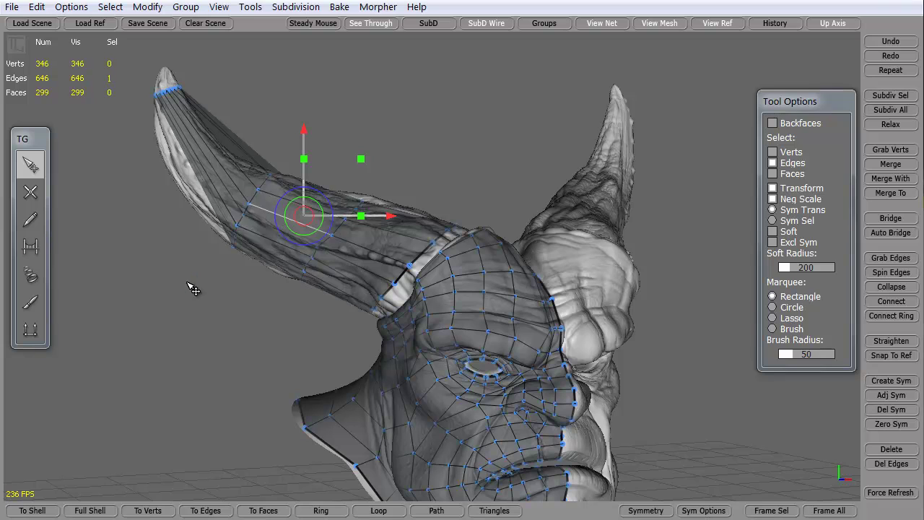
{"action": "key", "text": "ctrl+z"}
{"action": "key", "text": "ctrl+z"}
{"action": "key", "text": "ctrl+z"}
{"action": "key", "text": "ctrl+z"}
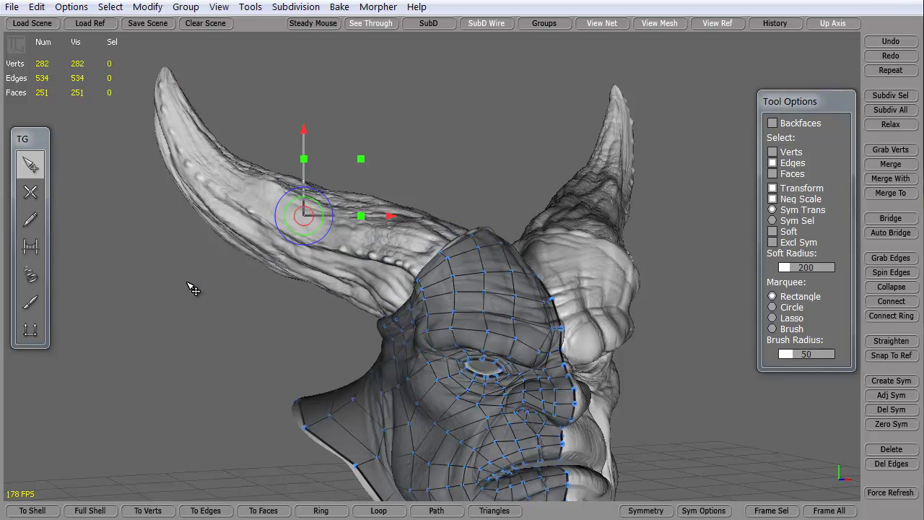
{"action": "middle_click_drag", "start_coordinate": [220, 361], "coordinate": [288, 318]}
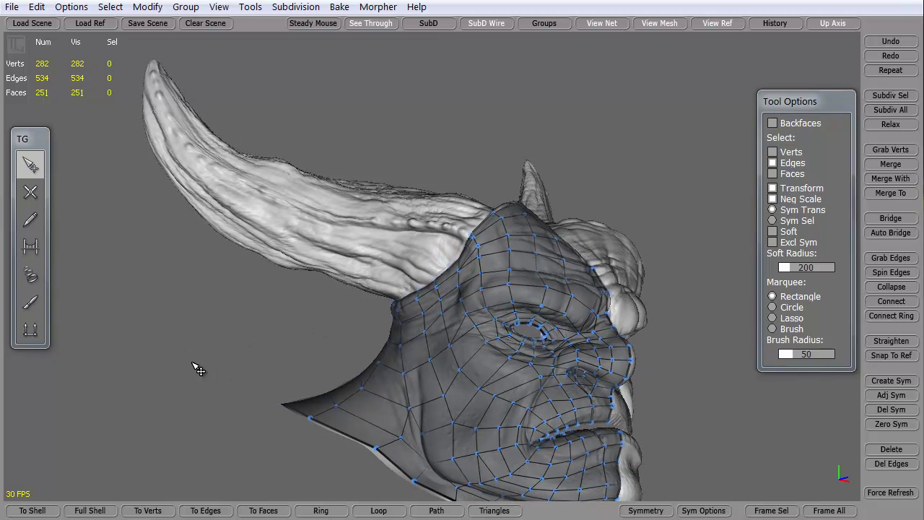
{"action": "left_click", "coordinate": [36, 268]}
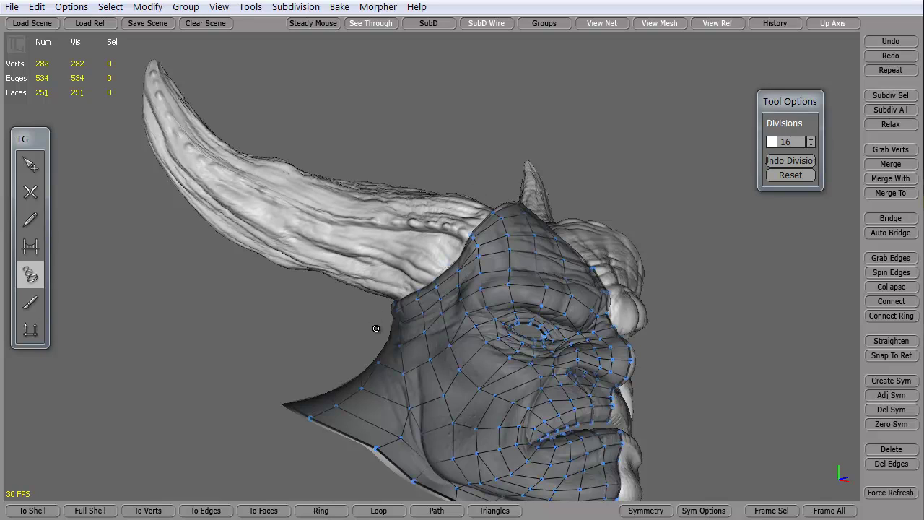
Reduce the tube Divisions setting to 8
{"action": "left_click", "coordinate": [811, 145]}
{"action": "left_click", "coordinate": [812, 145]}
{"action": "left_click", "coordinate": [812, 145]}
{"action": "left_click", "coordinate": [811, 145]}
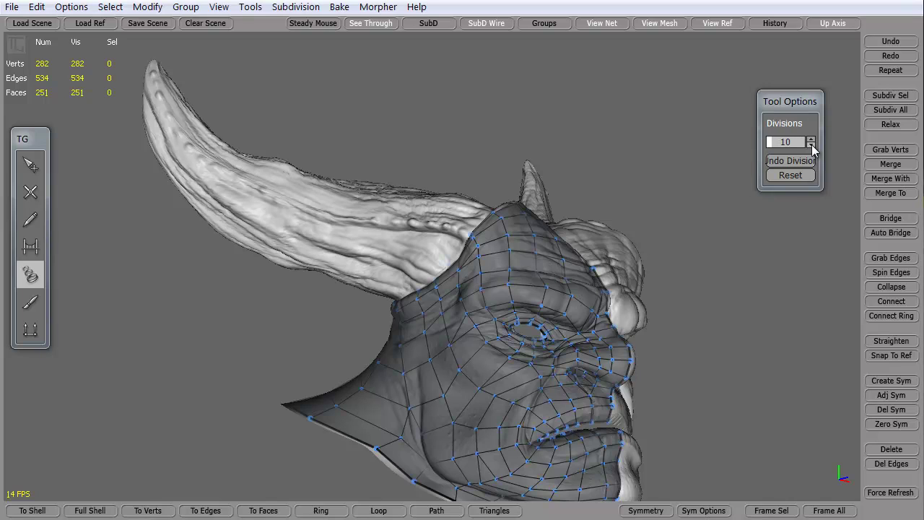
{"action": "left_click", "coordinate": [811, 145]}
{"action": "left_click", "coordinate": [812, 145]}
{"action": "left_click", "coordinate": [811, 146]}
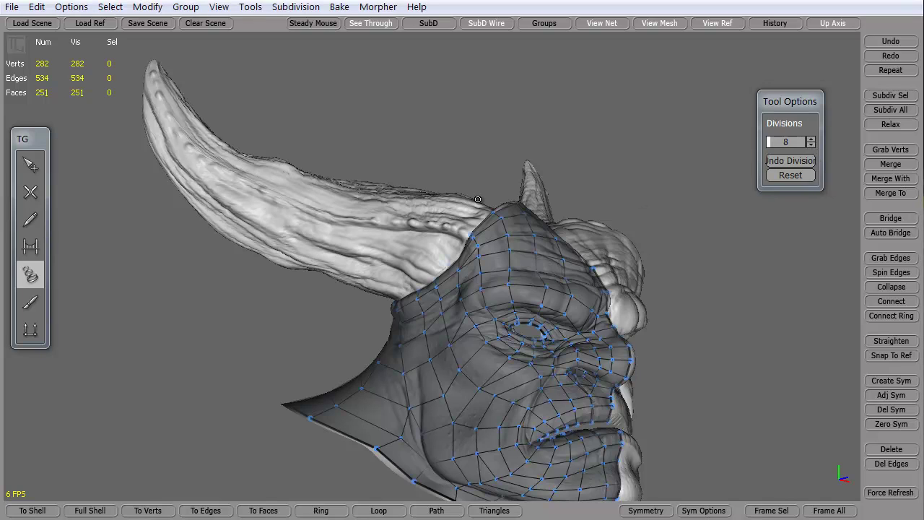
Draw cross-section guides along the left horn from base to tip and build the tube mesh
{"action": "left_click_drag", "start_coordinate": [489, 199], "coordinate": [380, 305]}
{"action": "left_click_drag", "start_coordinate": [323, 289], "coordinate": [314, 303]}
{"action": "left_click_drag", "start_coordinate": [312, 153], "coordinate": [233, 269]}
{"action": "left_click_drag", "start_coordinate": [253, 141], "coordinate": [171, 219]}
{"action": "left_click_drag", "start_coordinate": [209, 118], "coordinate": [106, 162]}
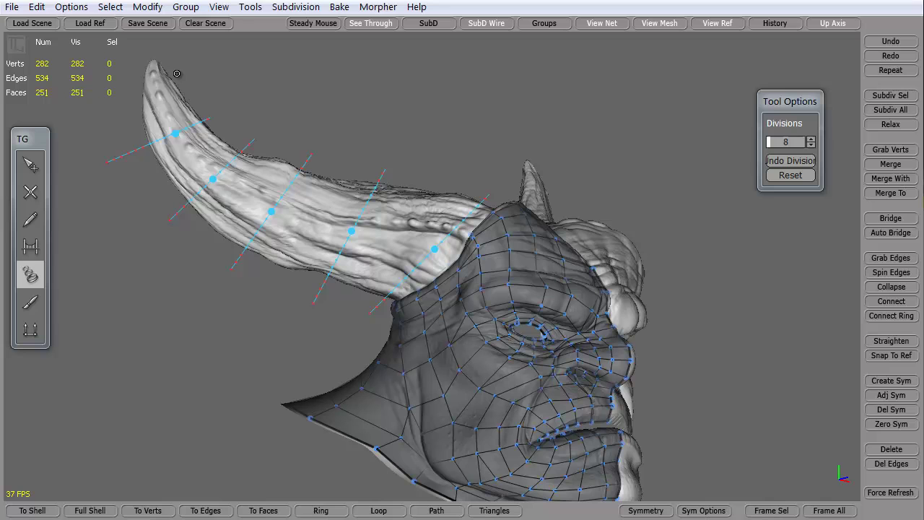
{"action": "left_click_drag", "start_coordinate": [135, 75], "coordinate": [131, 76]}
{"action": "key", "text": "Return"}
Orbit around the head to check the new horn tube from side, front and above
{"action": "right_click_drag", "start_coordinate": [225, 390], "coordinate": [559, 281]}
{"action": "right_click_drag", "start_coordinate": [535, 319], "coordinate": [205, 409]}
{"action": "right_click_drag", "start_coordinate": [296, 288], "coordinate": [274, 327]}
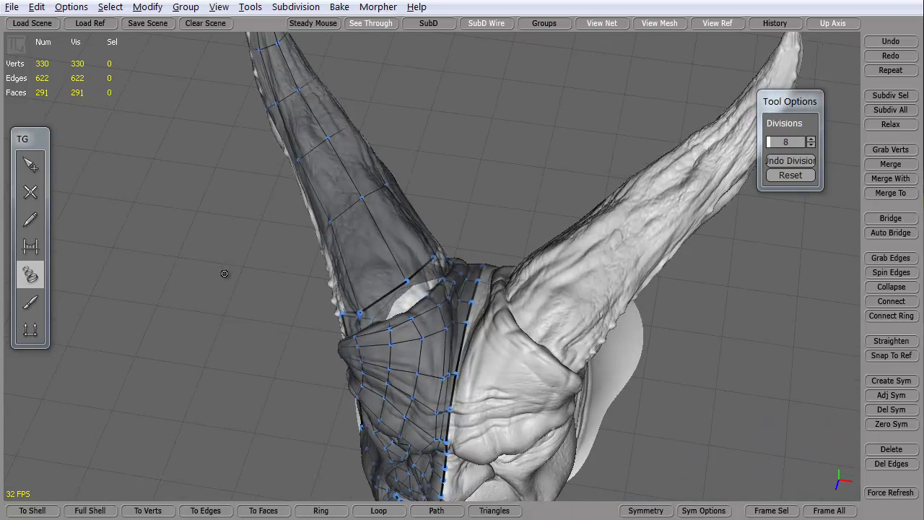
{"action": "right_click_drag", "start_coordinate": [223, 272], "coordinate": [463, 272]}
{"action": "right_click_drag", "start_coordinate": [382, 361], "coordinate": [608, 327]}
{"action": "right_click_drag", "start_coordinate": [281, 352], "coordinate": [321, 311]}
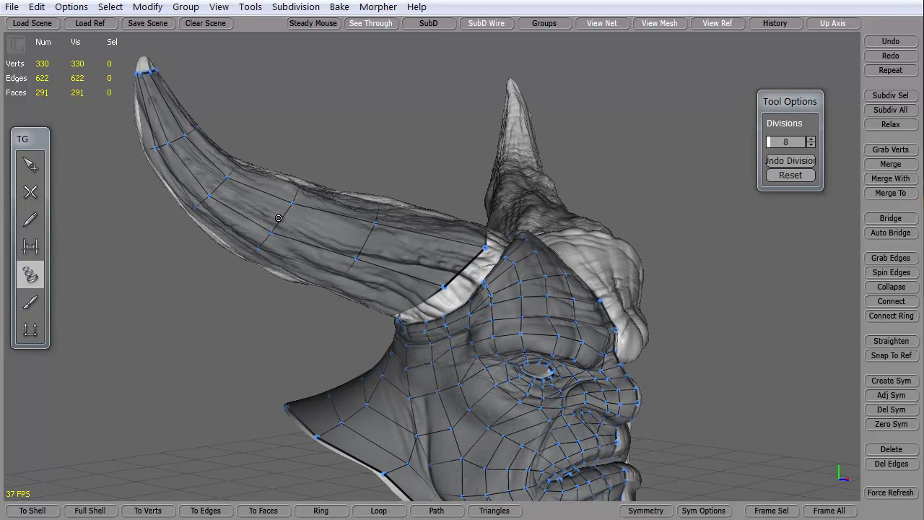
Frame the horn base and bridge new faces around the horn-base ring with the Bridge tool
{"action": "scroll", "coordinate": [228, 347], "scroll_direction": "up", "scroll_amount": 4}
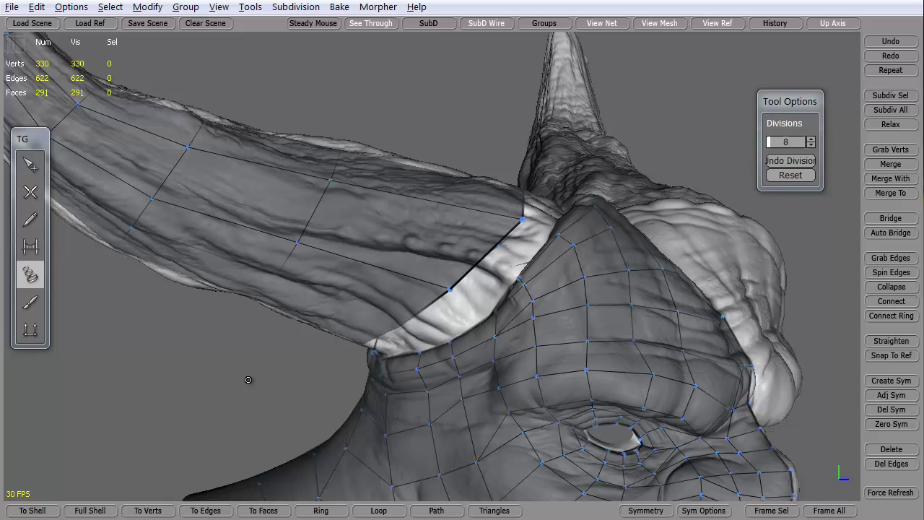
{"action": "right_click_drag", "start_coordinate": [247, 379], "coordinate": [152, 324]}
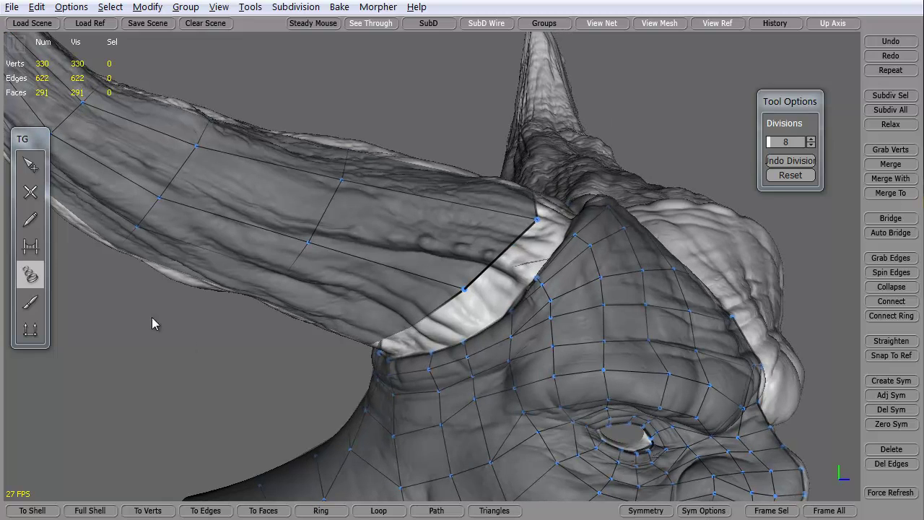
{"action": "left_click", "coordinate": [30, 246]}
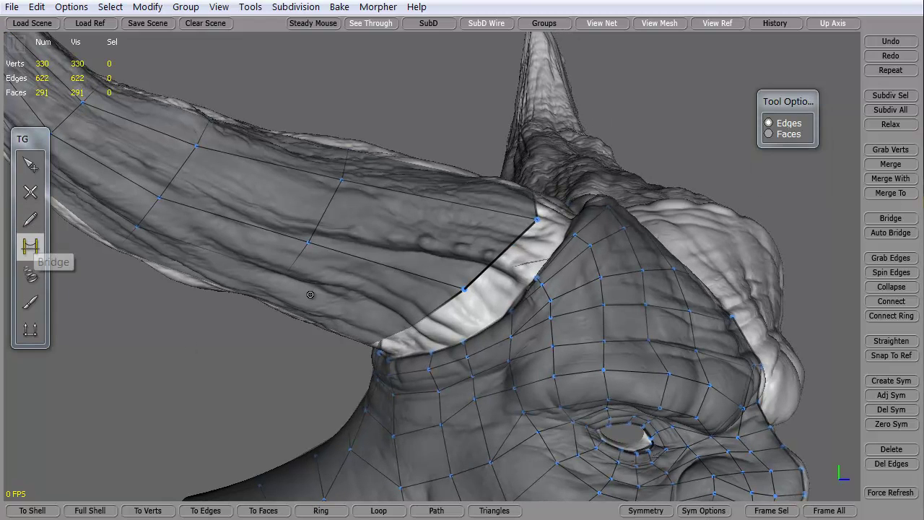
{"action": "left_click", "coordinate": [455, 315]}
{"action": "left_click", "coordinate": [429, 330]}
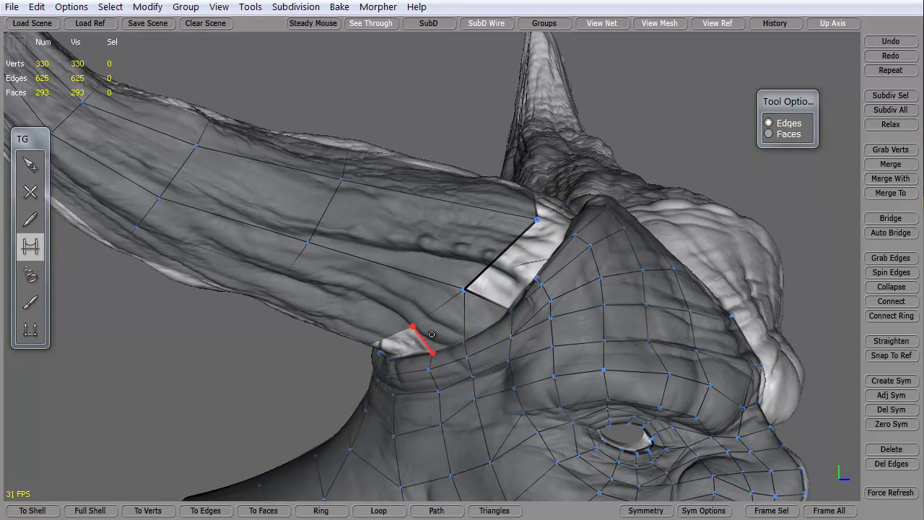
{"action": "left_click", "coordinate": [540, 243]}
{"action": "left_click", "coordinate": [549, 225]}
{"action": "right_click_drag", "start_coordinate": [548, 225], "coordinate": [373, 351]}
Bridge the remaining horn-base gaps and the open gap at the neck seam
{"action": "left_click", "coordinate": [411, 379]}
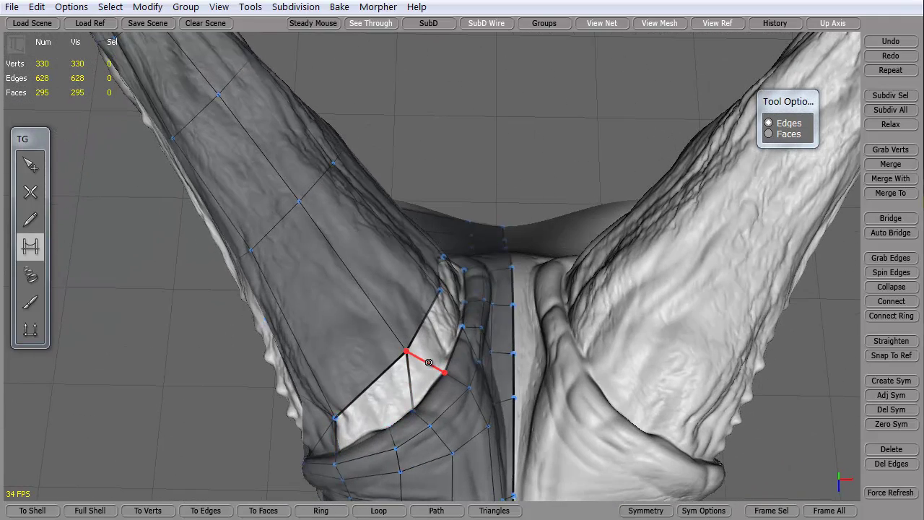
{"action": "left_click", "coordinate": [445, 309]}
{"action": "right_click_drag", "start_coordinate": [446, 309], "coordinate": [410, 239]}
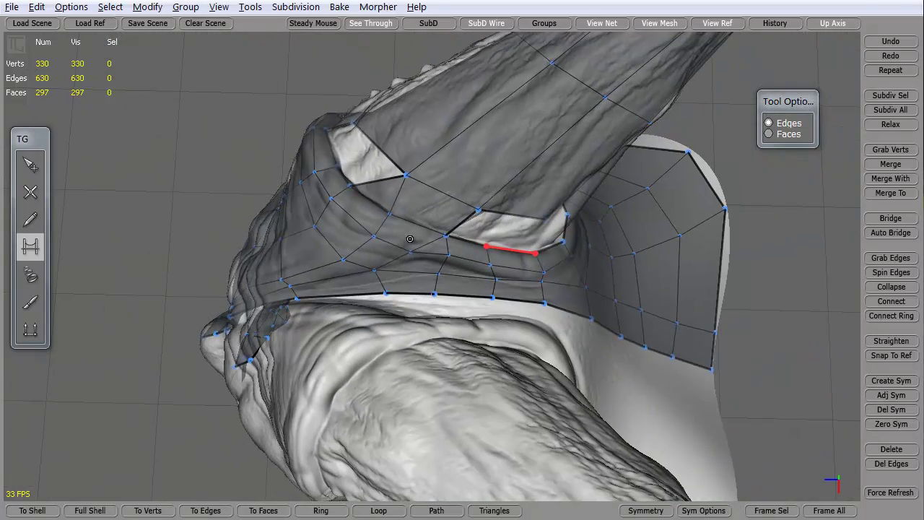
{"action": "left_click", "coordinate": [543, 229]}
{"action": "right_click_drag", "start_coordinate": [543, 229], "coordinate": [351, 144]}
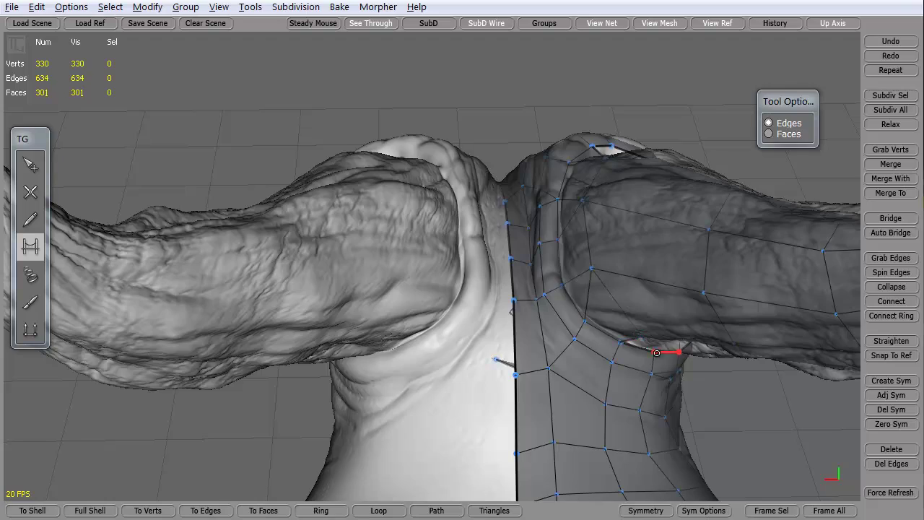
{"action": "middle_click_drag", "start_coordinate": [657, 352], "coordinate": [595, 303]}
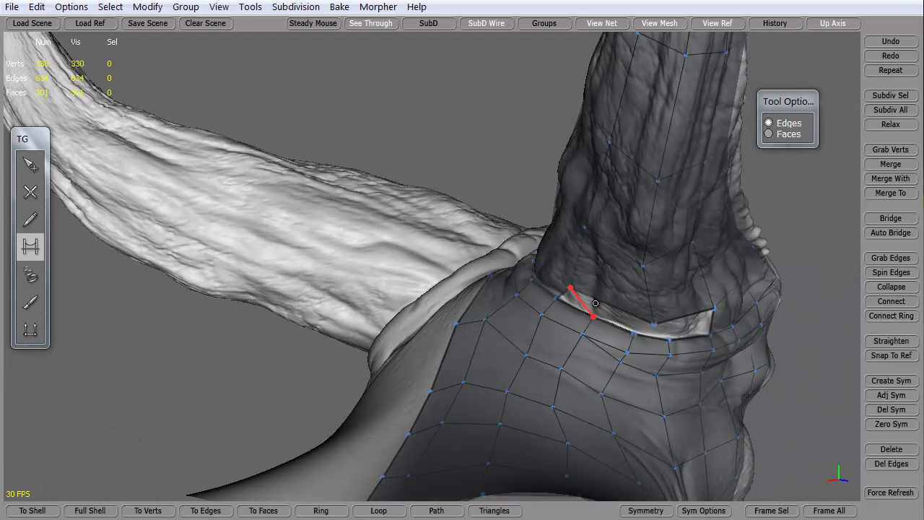
{"action": "left_click", "coordinate": [657, 326]}
{"action": "middle_click_drag", "start_coordinate": [671, 209], "coordinate": [418, 356]}
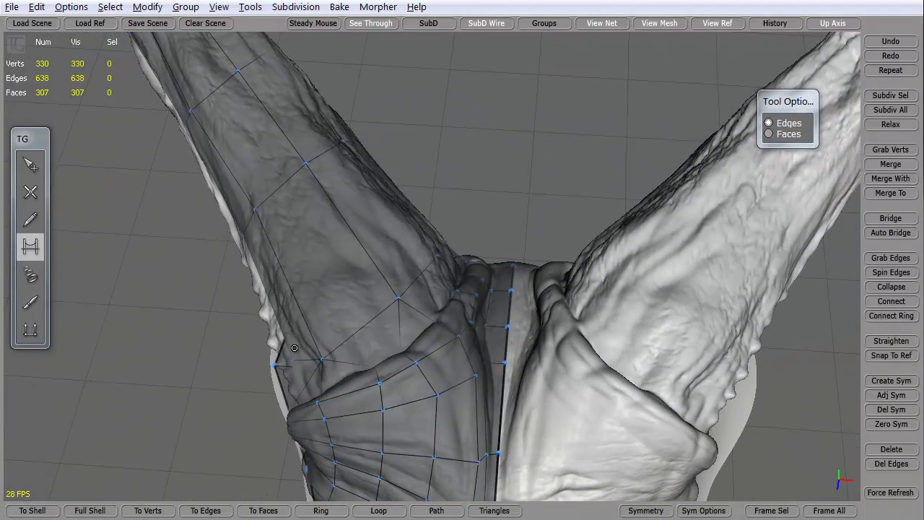
Turn off View Ref and orbit around the low-poly horn and neck cage
{"action": "middle_click_drag", "start_coordinate": [294, 348], "coordinate": [537, 173]}
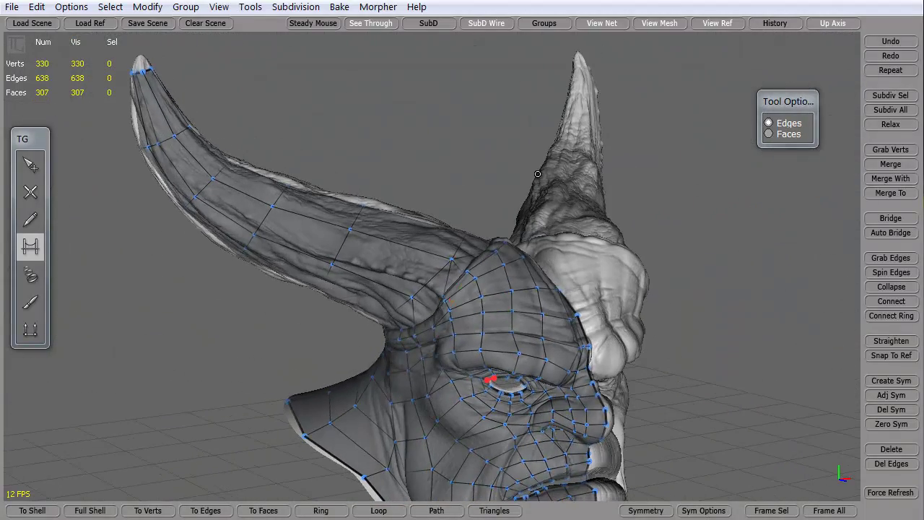
{"action": "left_click", "coordinate": [729, 26]}
{"action": "mouse_move", "coordinate": [279, 371]}
{"action": "middle_mouse_down"}
{"action": "mouse_move", "coordinate": [310, 330]}
{"action": "mouse_move", "coordinate": [435, 315]}
{"action": "mouse_move", "coordinate": [208, 311]}
{"action": "mouse_move", "coordinate": [490, 307]}
{"action": "mouse_move", "coordinate": [306, 340]}
{"action": "mouse_move", "coordinate": [416, 348]}
{"action": "mouse_move", "coordinate": [293, 347]}
{"action": "mouse_move", "coordinate": [394, 353]}
{"action": "middle_mouse_up"}
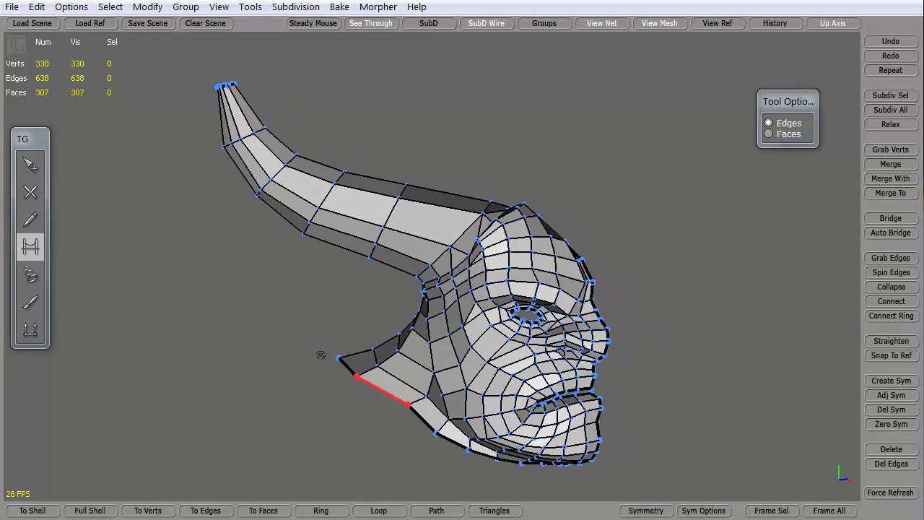
{"action": "middle_click_drag", "start_coordinate": [320, 354], "coordinate": [340, 231]}
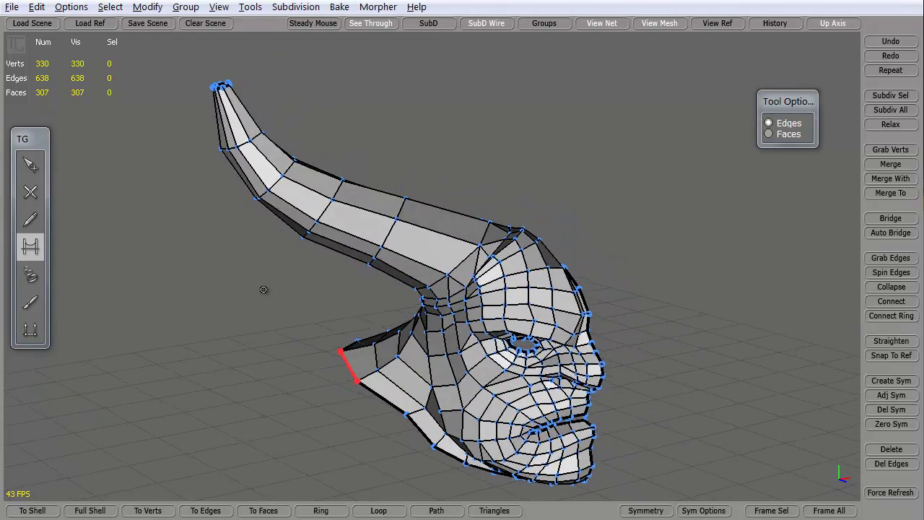
{"action": "middle_click_drag", "start_coordinate": [263, 290], "coordinate": [205, 93]}
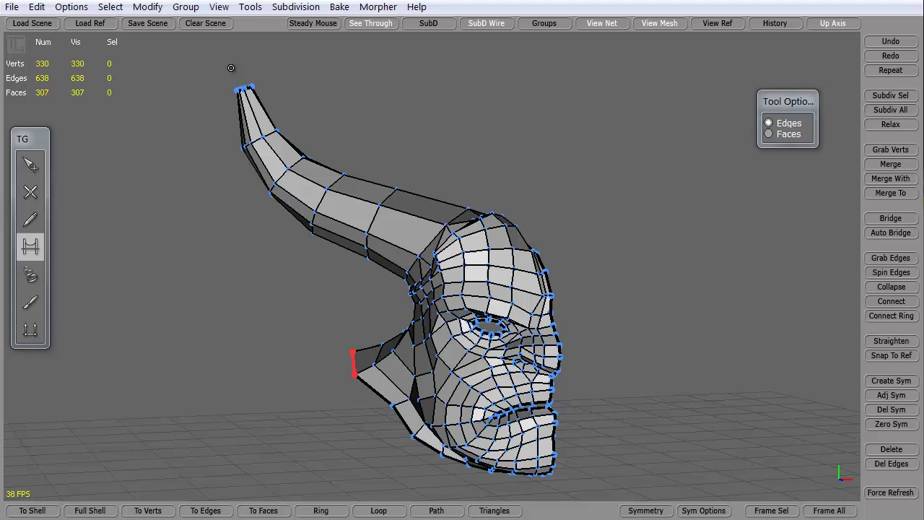
Open spider.tgs from recent files, inspect the raised front legs, and select the Tubes tool
{"action": "left_click", "coordinate": [13, 8]}
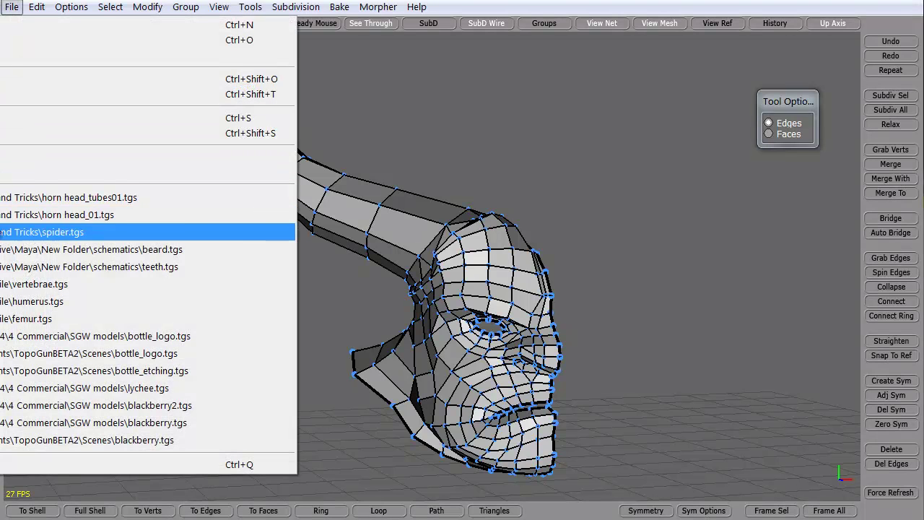
{"action": "left_click", "coordinate": [3, 231]}
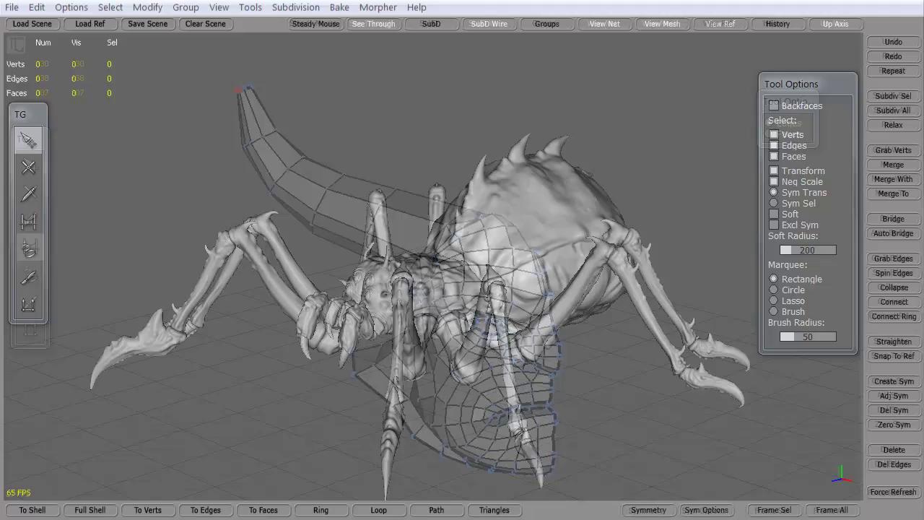
{"action": "right_click_drag", "start_coordinate": [243, 457], "coordinate": [448, 270]}
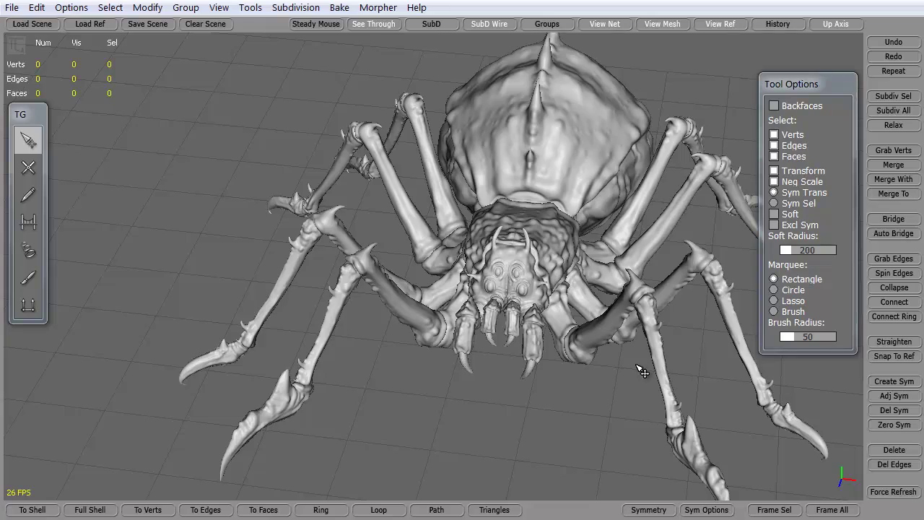
{"action": "right_click_drag", "start_coordinate": [438, 458], "coordinate": [419, 463]}
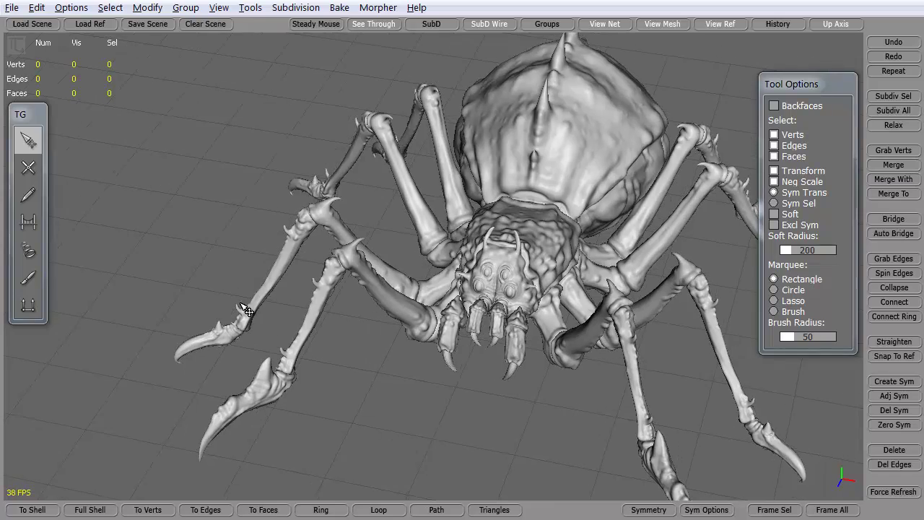
{"action": "right_click_drag", "start_coordinate": [245, 309], "coordinate": [372, 292]}
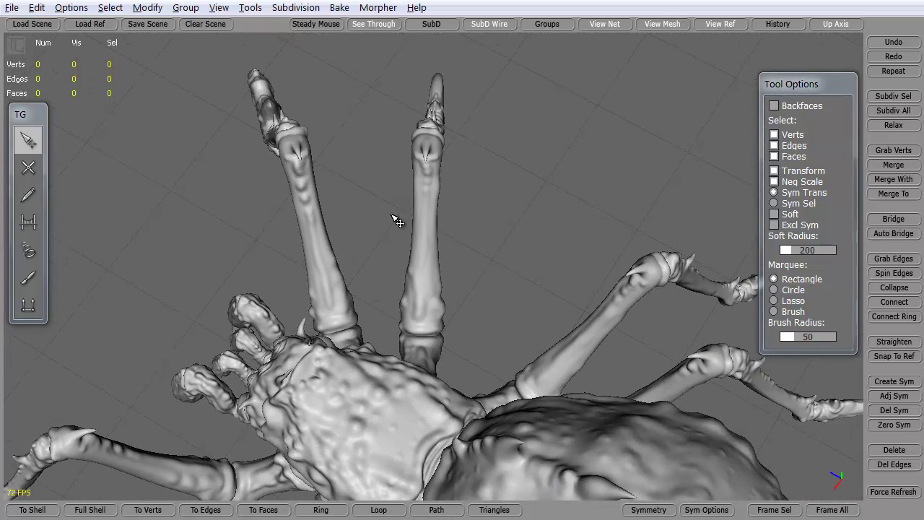
{"action": "left_click", "coordinate": [28, 250]}
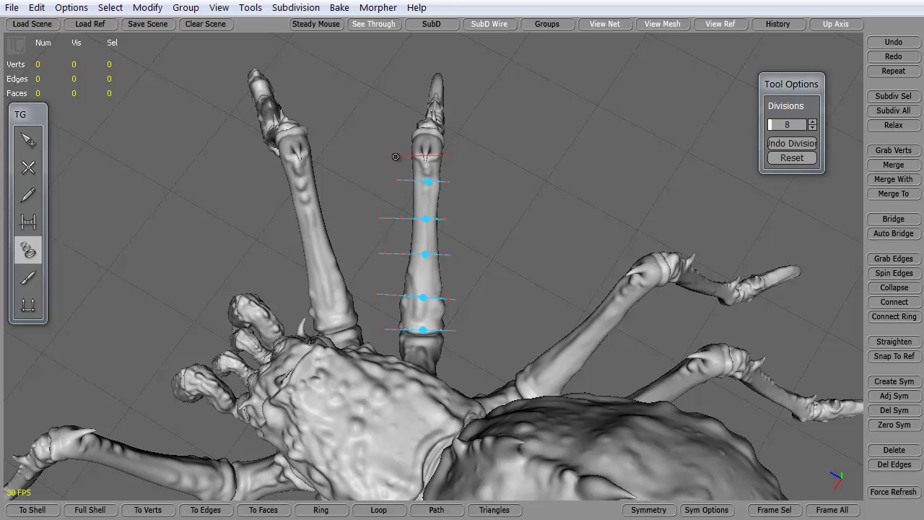
Finish the last ring guide on the upright leg segment and build its tube mesh
{"action": "left_click", "coordinate": [394, 152]}
{"action": "key", "text": "Return"}
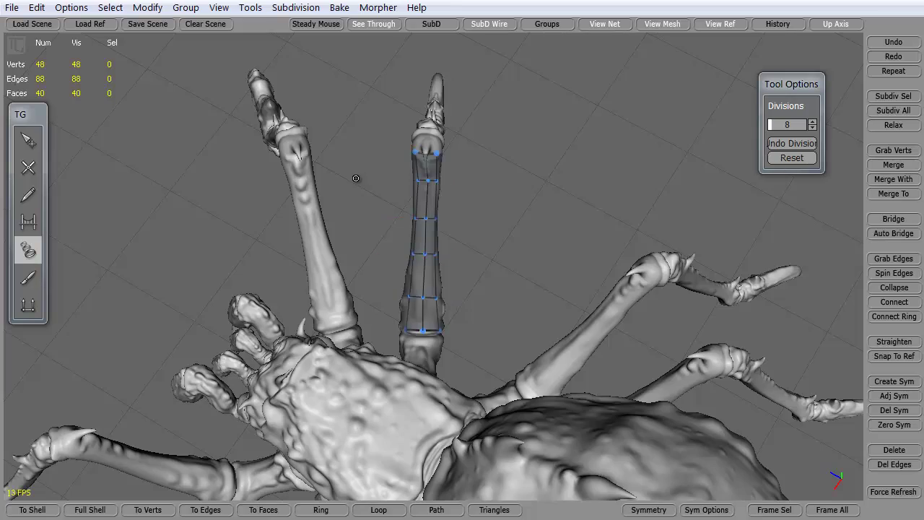
{"action": "middle_click_drag", "start_coordinate": [353, 243], "coordinate": [274, 353]}
Convert the lower-leg stroke into a tube, then guide and build a tube along the claw
{"action": "middle_click_drag", "start_coordinate": [213, 362], "coordinate": [259, 275]}
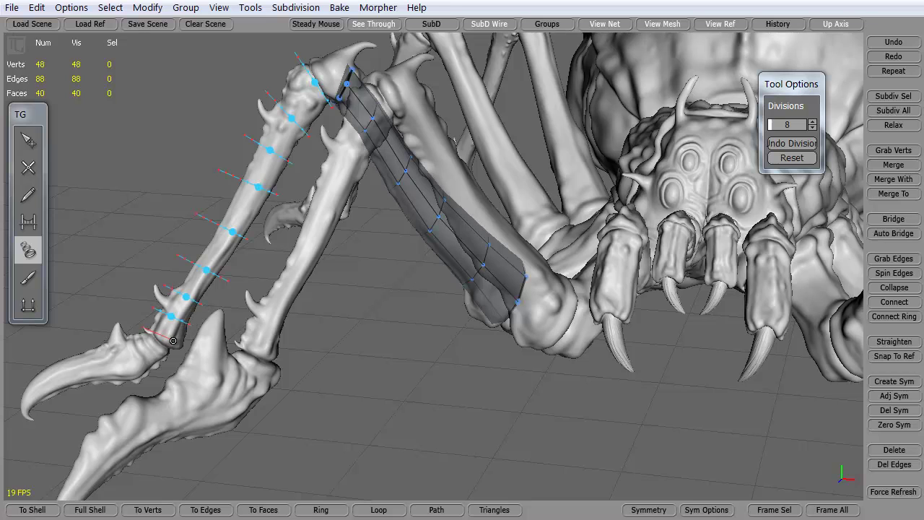
{"action": "key", "text": "Return"}
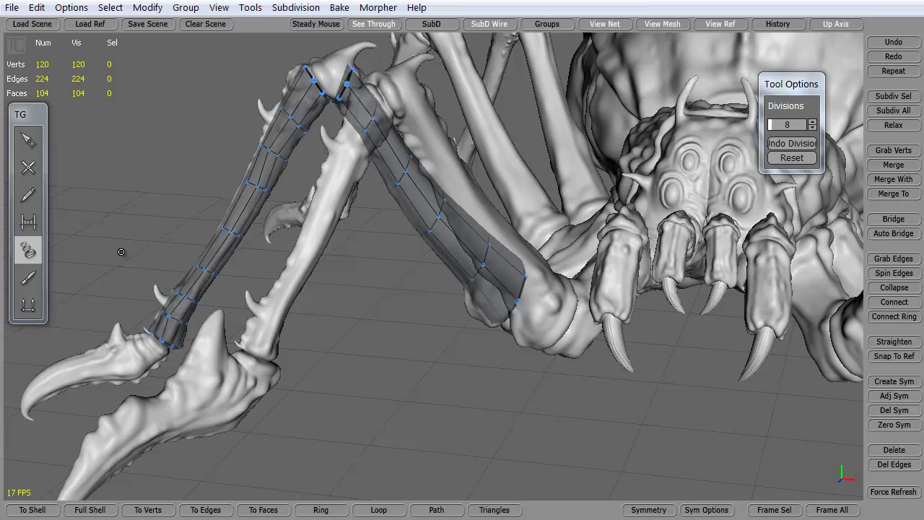
{"action": "middle_click_drag", "start_coordinate": [346, 357], "coordinate": [303, 341]}
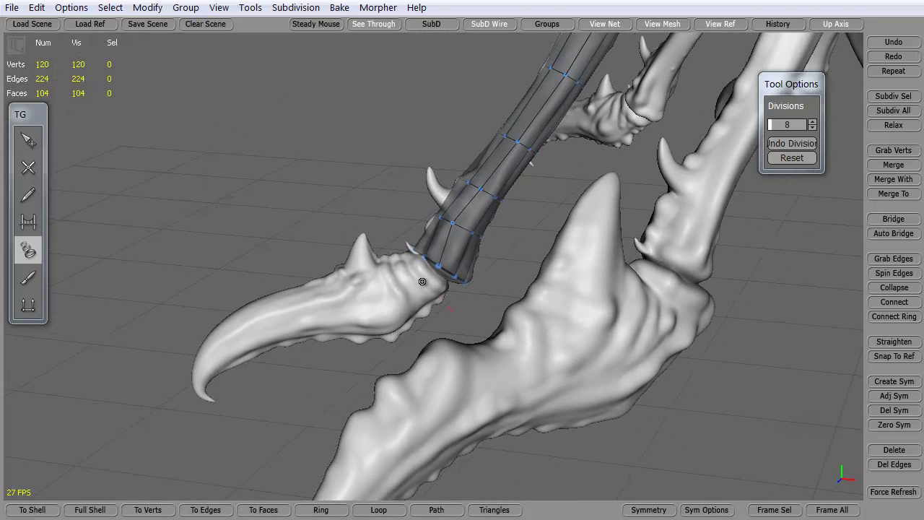
{"action": "left_click", "coordinate": [393, 235]}
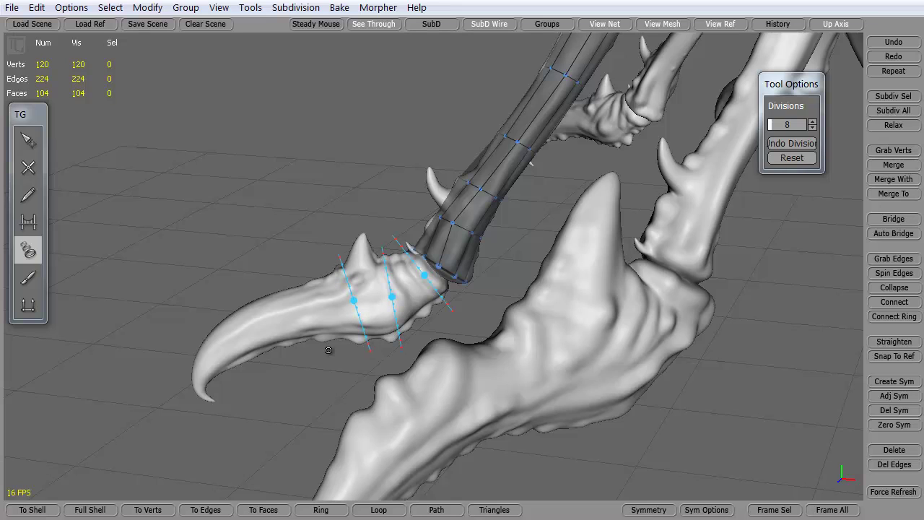
{"action": "left_click", "coordinate": [244, 309]}
{"action": "key", "text": "Return"}
Frame the claw-joint gap and bridge the first faces between the claw and leg tubes
{"action": "middle_click_drag", "start_coordinate": [274, 386], "coordinate": [265, 260]}
{"action": "scroll", "coordinate": [266, 260], "scroll_direction": "up", "scroll_amount": 5}
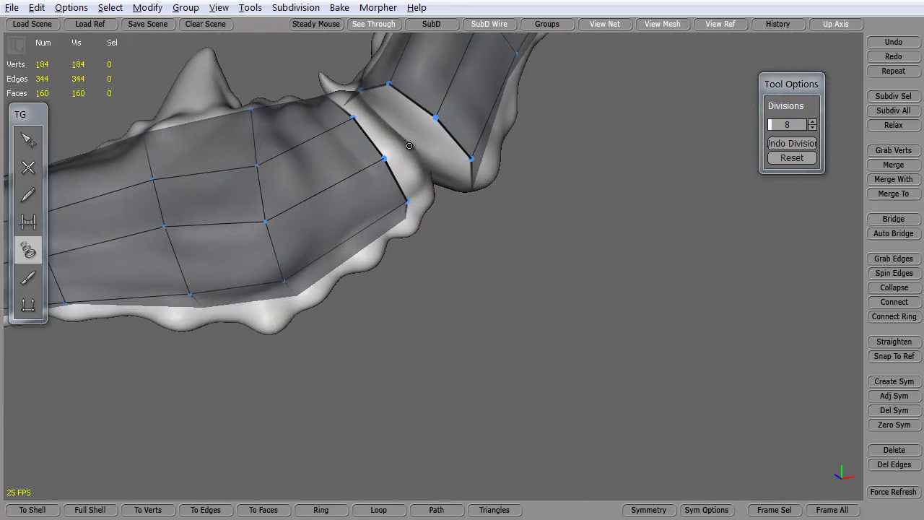
{"action": "mouse_move", "coordinate": [407, 162]}
{"action": "middle_mouse_down"}
{"action": "mouse_move", "coordinate": [412, 196]}
{"action": "mouse_move", "coordinate": [405, 180]}
{"action": "middle_mouse_up"}
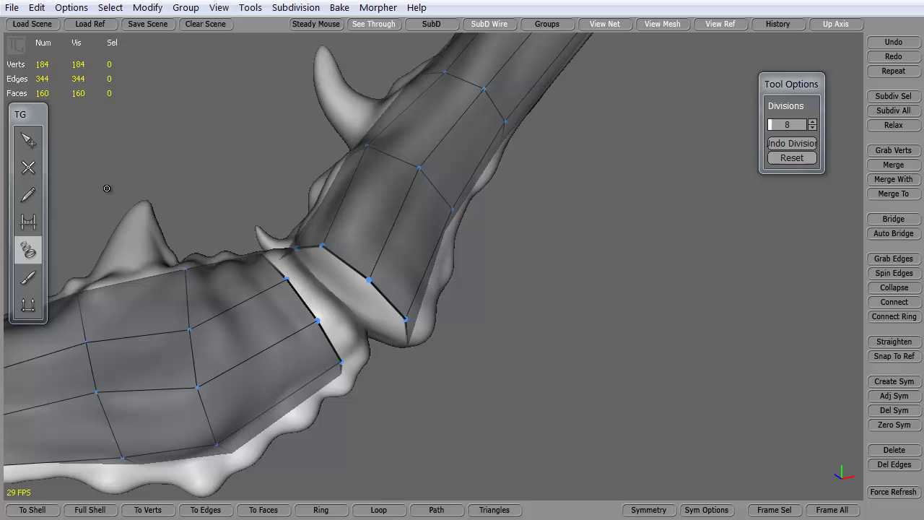
{"action": "left_click", "coordinate": [28, 221]}
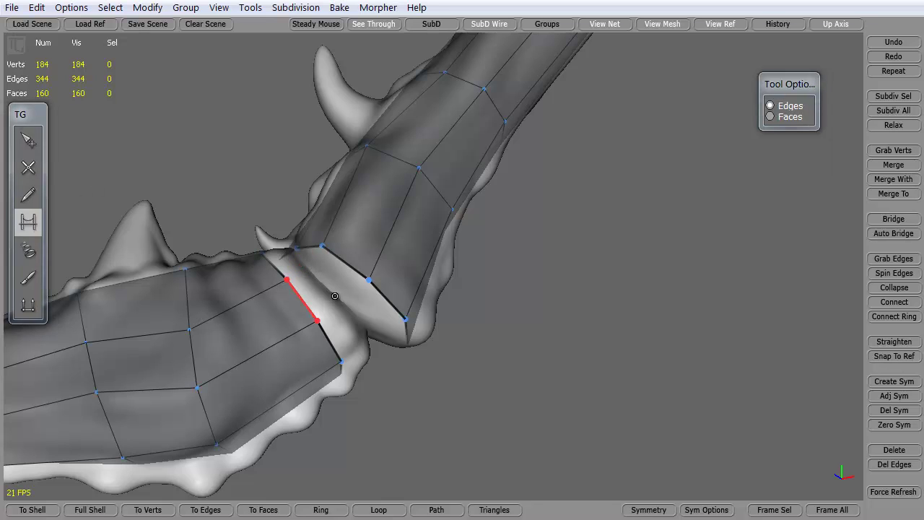
{"action": "left_click_drag", "start_coordinate": [302, 299], "coordinate": [346, 264]}
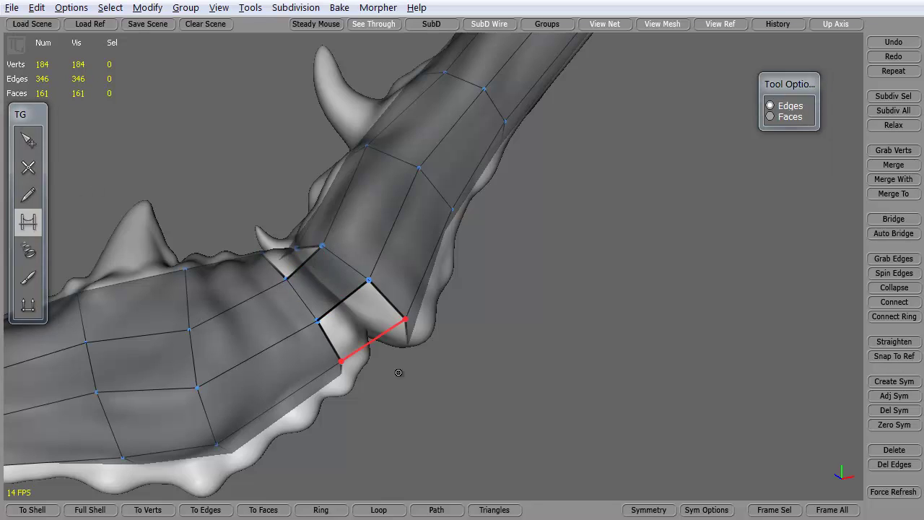
{"action": "middle_click_drag", "start_coordinate": [398, 372], "coordinate": [376, 324]}
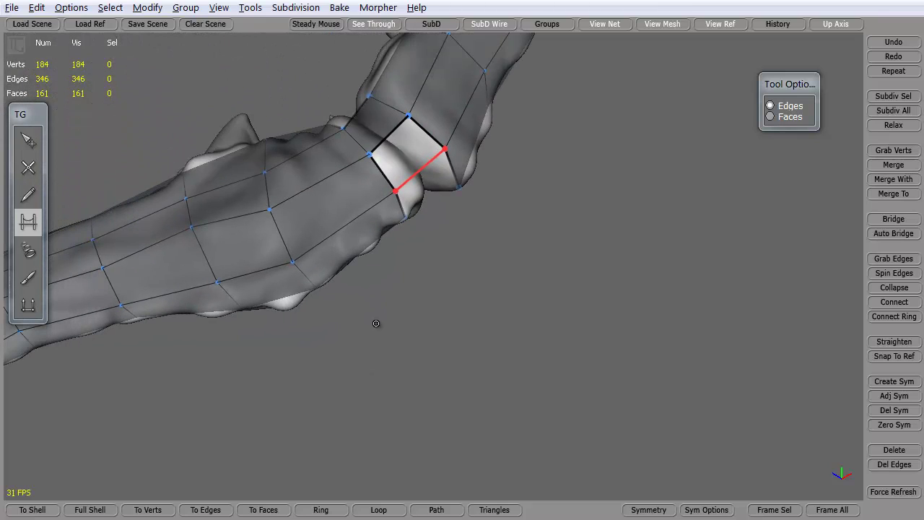
{"action": "left_click", "coordinate": [423, 174]}
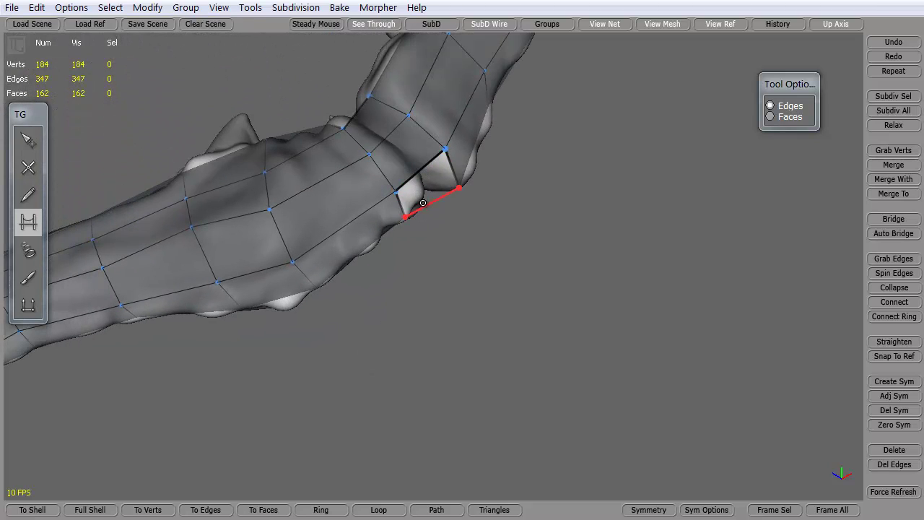
Bridge the remaining faces around the joint, closing the last gap at the claw bend
{"action": "middle_click_drag", "start_coordinate": [414, 267], "coordinate": [530, 320]}
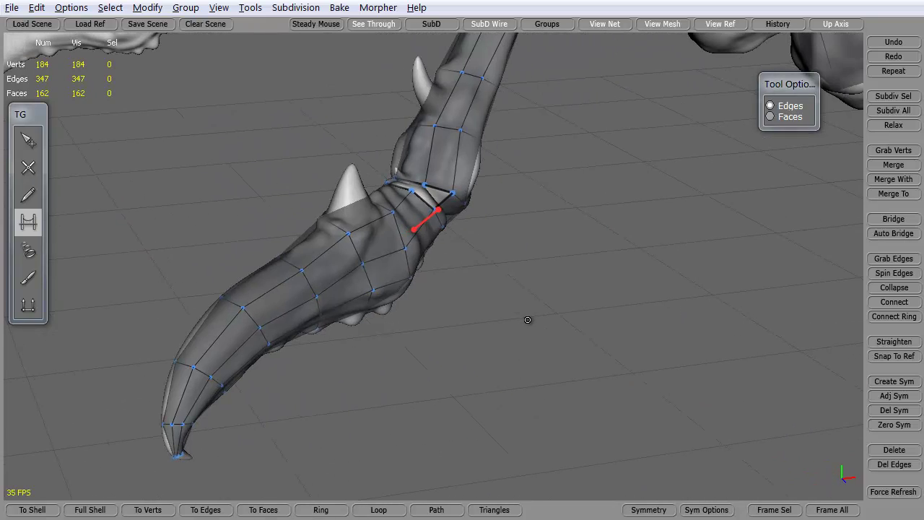
{"action": "left_click", "coordinate": [411, 188]}
{"action": "middle_click_drag", "start_coordinate": [411, 188], "coordinate": [437, 257]}
{"action": "left_click", "coordinate": [449, 208]}
{"action": "middle_click_drag", "start_coordinate": [448, 208], "coordinate": [537, 202]}
{"action": "left_click", "coordinate": [566, 182]}
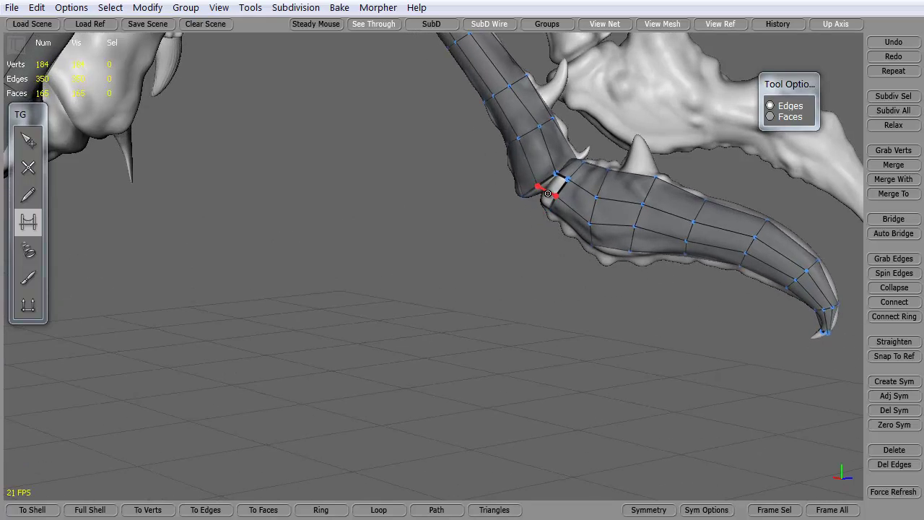
{"action": "left_click", "coordinate": [548, 194]}
{"action": "middle_click_drag", "start_coordinate": [473, 242], "coordinate": [448, 185]}
{"action": "scroll", "coordinate": [448, 185], "scroll_direction": "up", "scroll_amount": 8}
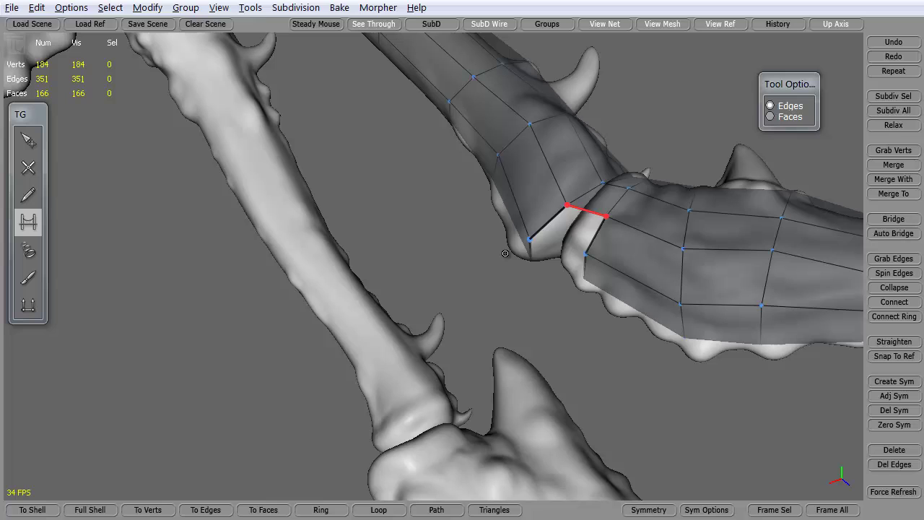
{"action": "left_click", "coordinate": [564, 247]}
{"action": "middle_click_drag", "start_coordinate": [564, 246], "coordinate": [531, 310]}
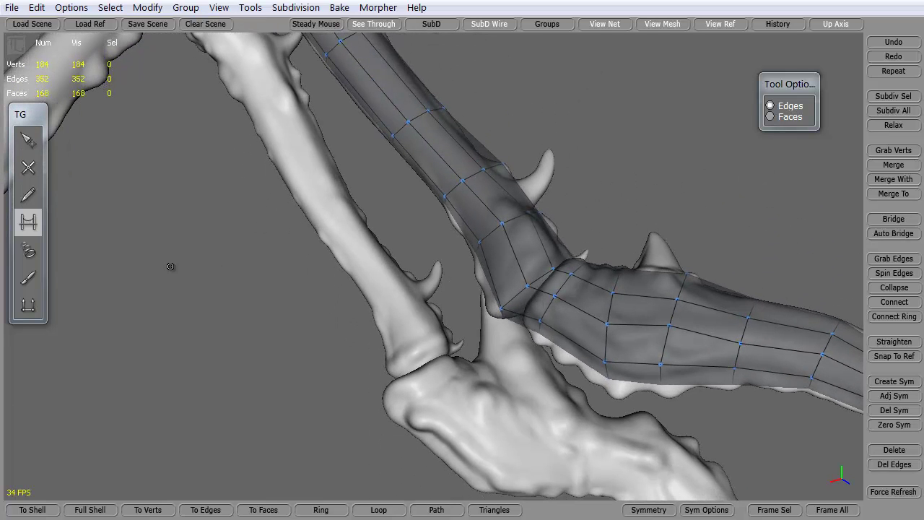
With SimpleEdit, select the edge loop beside the claw joint and add a loop via Connect Ring
{"action": "left_click", "coordinate": [28, 140]}
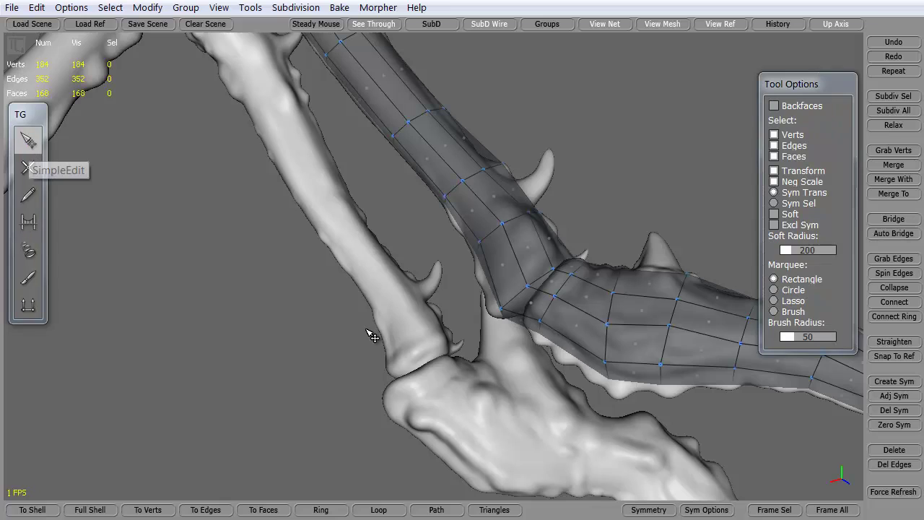
{"action": "double_click", "coordinate": [551, 296]}
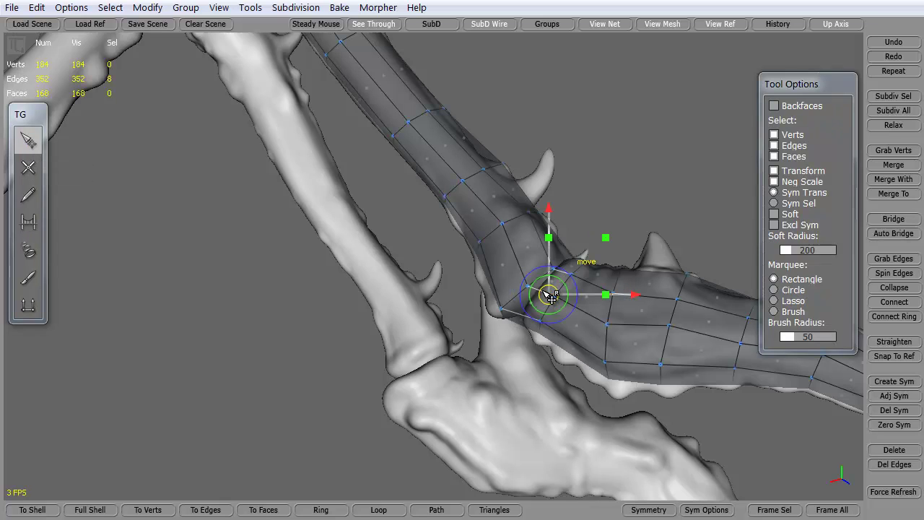
{"action": "left_click", "coordinate": [889, 317]}
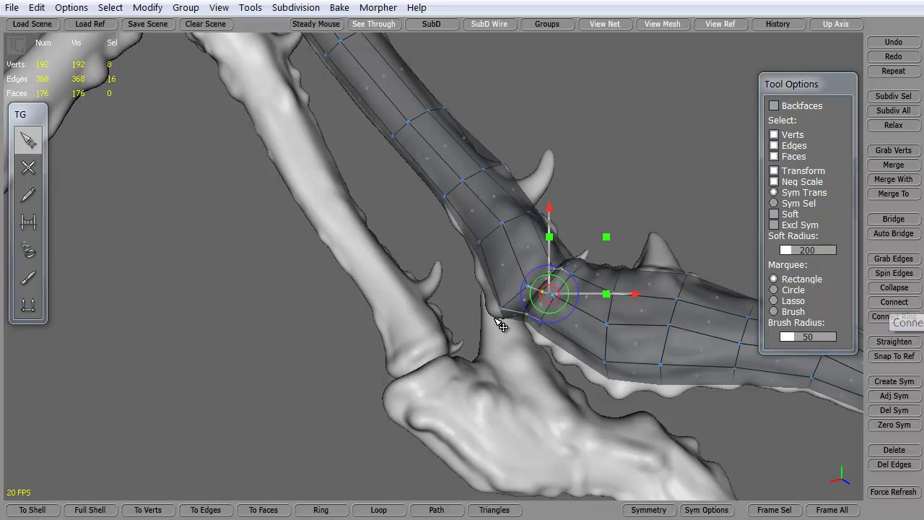
Insert a second edge loop near the joint with Connect Ring, then clear the selection
{"action": "double_click", "coordinate": [519, 315]}
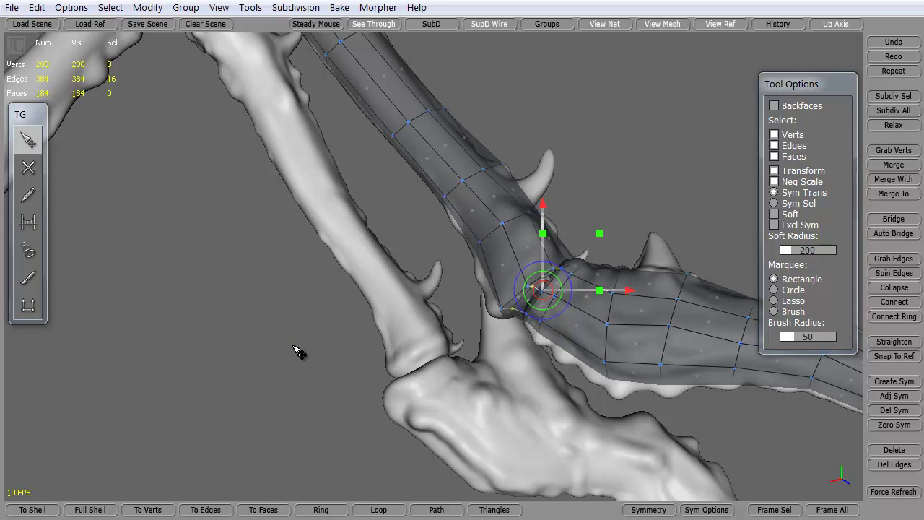
{"action": "left_click_drag", "start_coordinate": [280, 349], "coordinate": [482, 358], "text": "alt"}
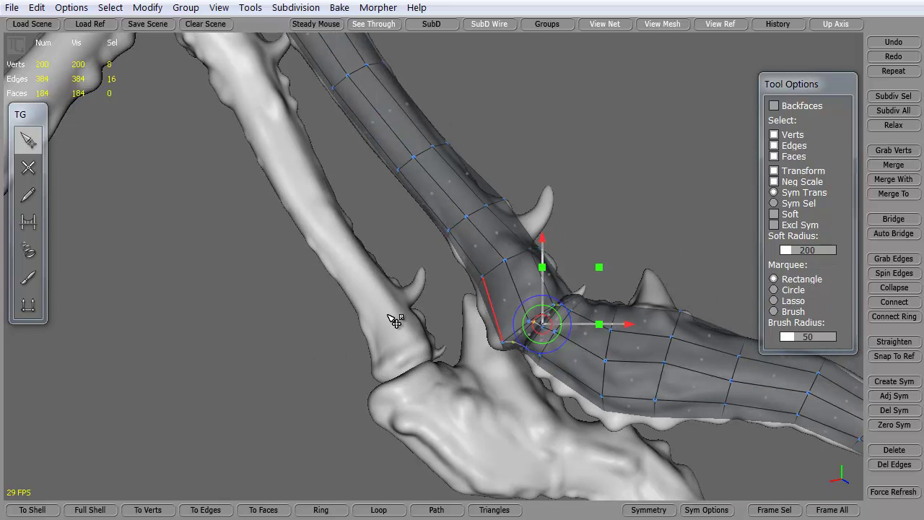
{"action": "left_click_drag", "start_coordinate": [395, 319], "coordinate": [283, 367], "text": "alt"}
{"action": "left_click", "coordinate": [280, 365]}
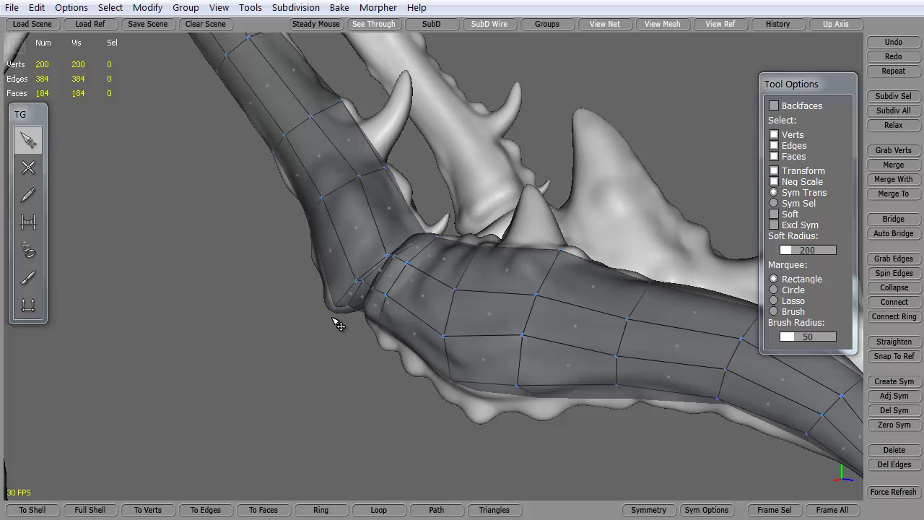
{"action": "left_click", "coordinate": [893, 302]}
{"action": "left_click", "coordinate": [238, 395]}
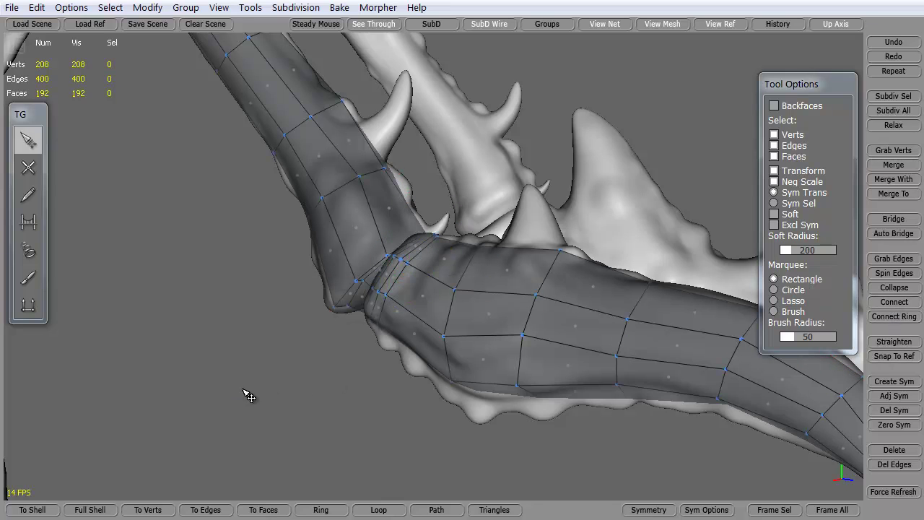
{"action": "left_click_drag", "start_coordinate": [243, 392], "coordinate": [371, 395], "text": "alt"}
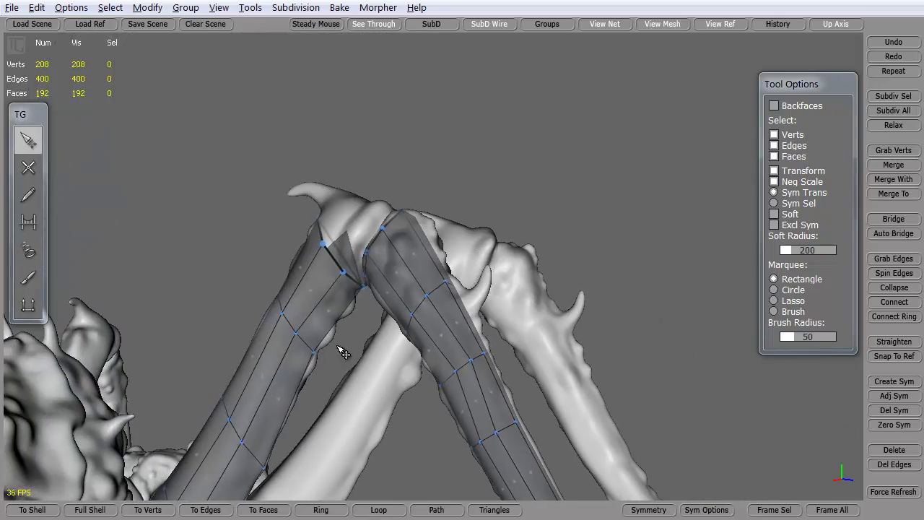
Select a knee vertex and drag it up to the arm's top corner, nudging it into place
{"action": "left_click_drag", "start_coordinate": [344, 352], "coordinate": [307, 163], "text": "alt"}
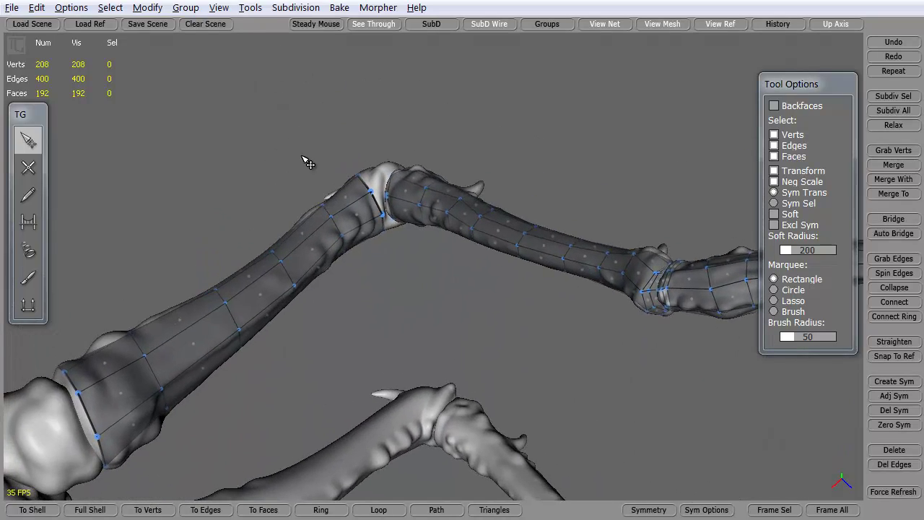
{"action": "scroll", "coordinate": [307, 164], "scroll_direction": "up", "scroll_amount": 5}
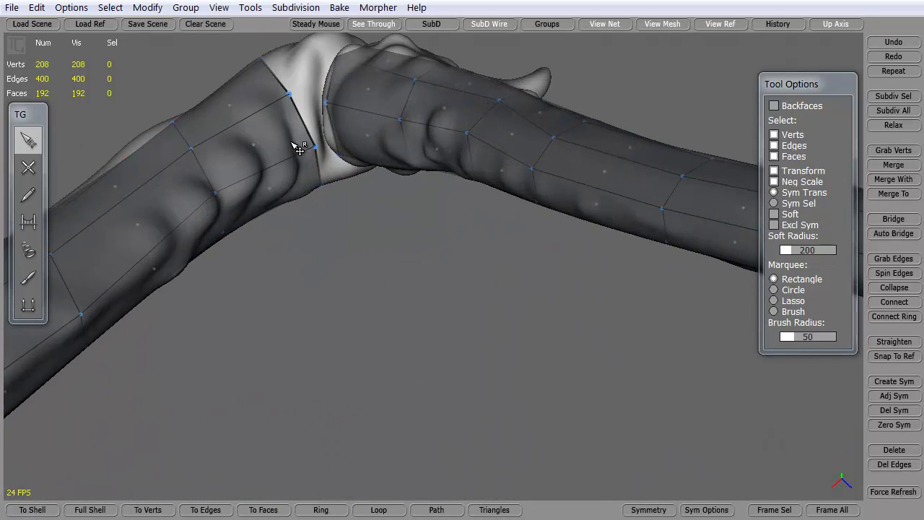
{"action": "left_click", "coordinate": [316, 152]}
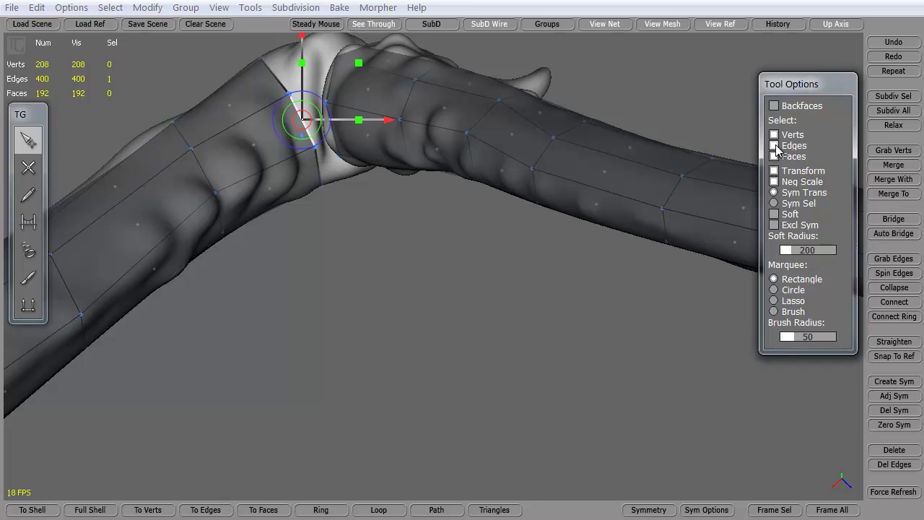
{"action": "left_click", "coordinate": [303, 138]}
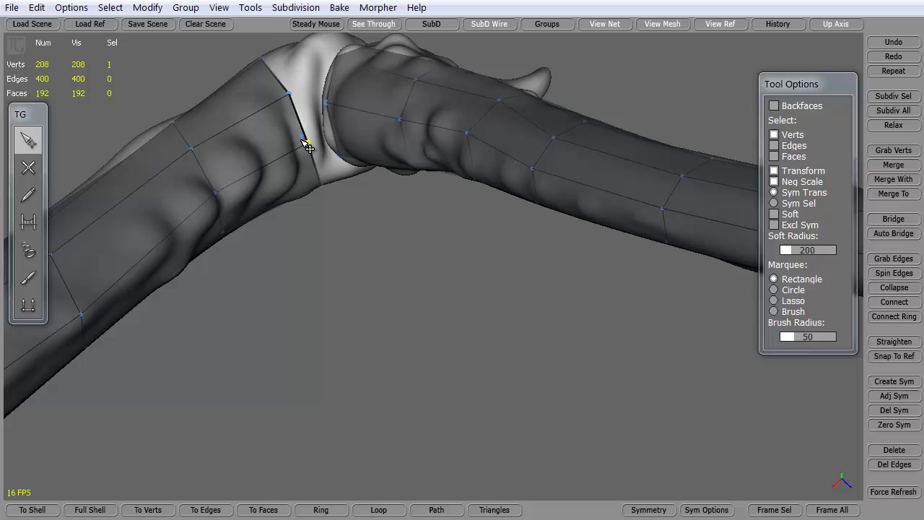
{"action": "middle_click_drag", "start_coordinate": [311, 138], "coordinate": [285, 168]}
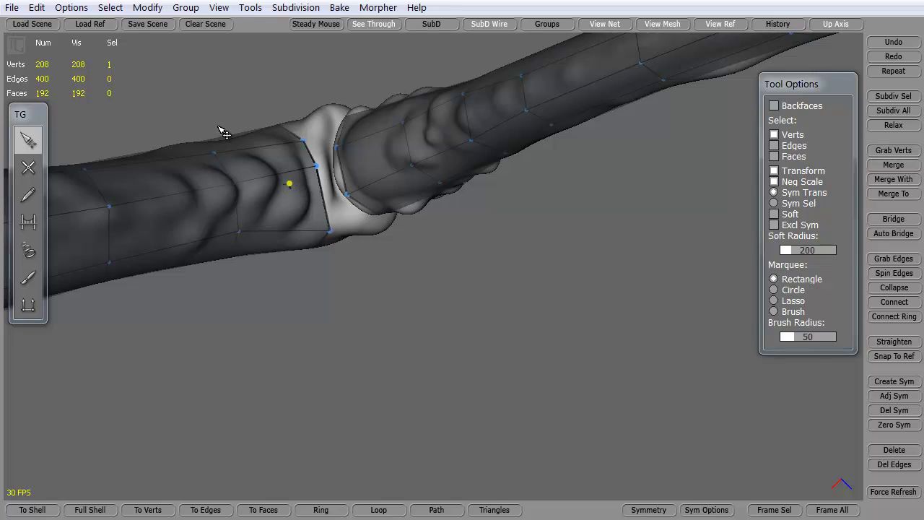
{"action": "middle_click_drag", "start_coordinate": [222, 132], "coordinate": [303, 185]}
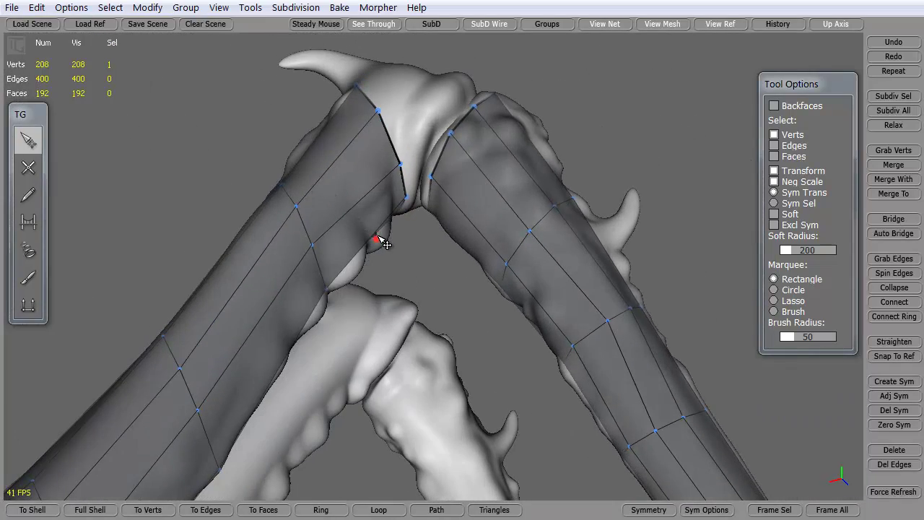
{"action": "left_click_drag", "start_coordinate": [371, 141], "coordinate": [347, 91]}
{"action": "middle_click_drag", "start_coordinate": [347, 91], "coordinate": [375, 134]}
{"action": "left_click_drag", "start_coordinate": [394, 69], "coordinate": [417, 88]}
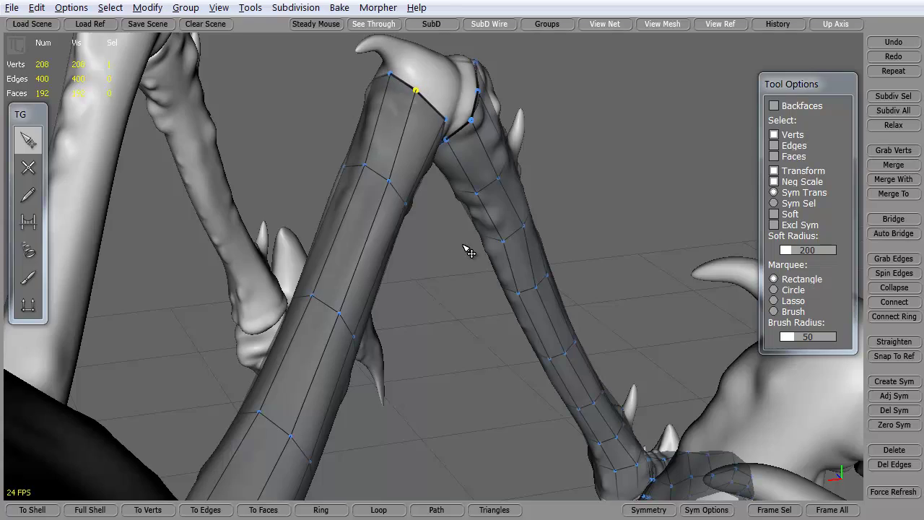
{"action": "middle_click_drag", "start_coordinate": [468, 250], "coordinate": [369, 249]}
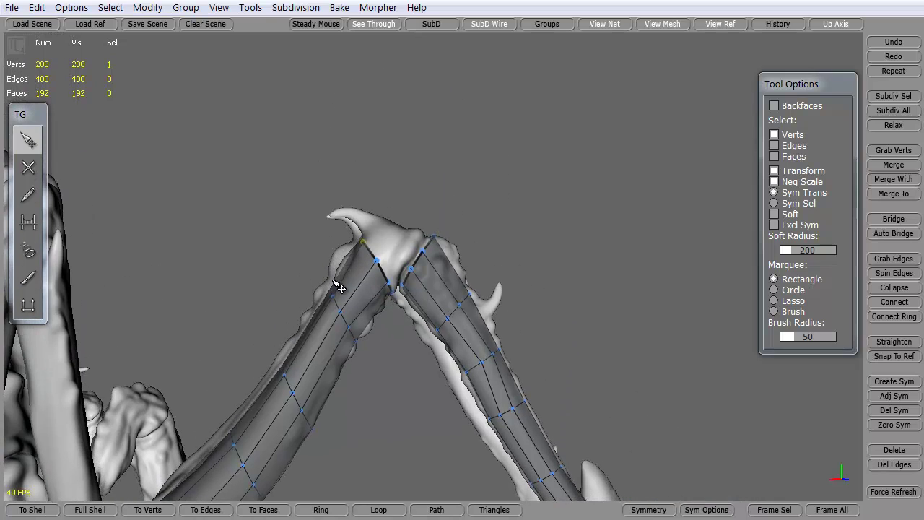
{"action": "scroll", "coordinate": [339, 288], "scroll_direction": "up", "scroll_amount": 5}
{"action": "middle_click_drag", "start_coordinate": [310, 307], "coordinate": [291, 298]}
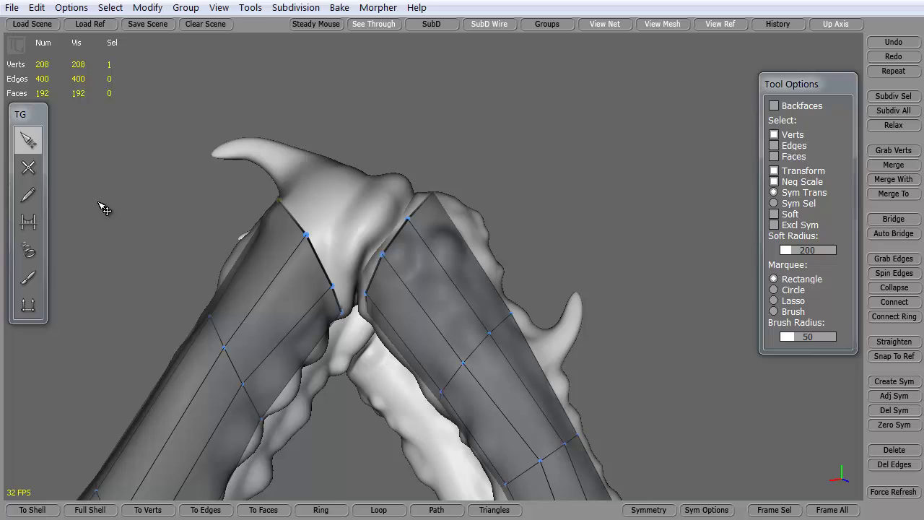
Bridge a first face across the knee gap and link the loose vertex to the other tube
{"action": "left_click", "coordinate": [28, 221]}
{"action": "left_click_drag", "start_coordinate": [332, 286], "coordinate": [366, 293]}
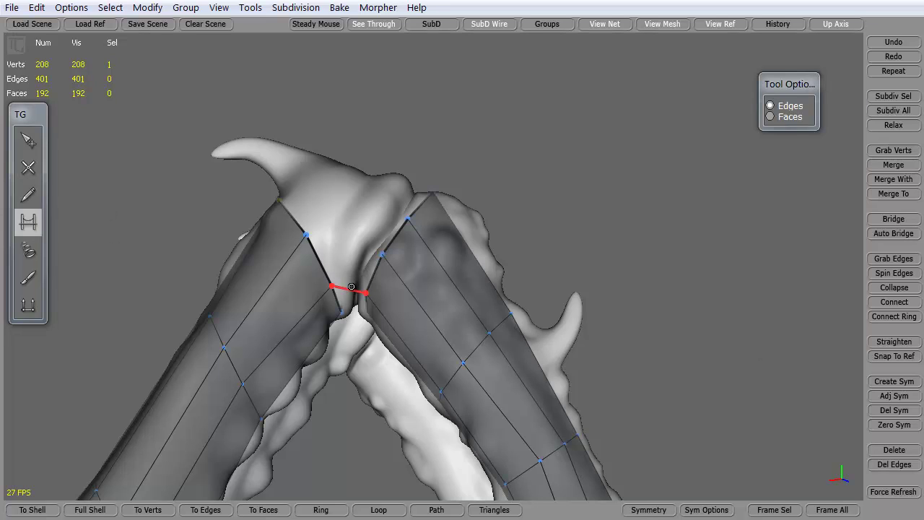
{"action": "left_click", "coordinate": [350, 245]}
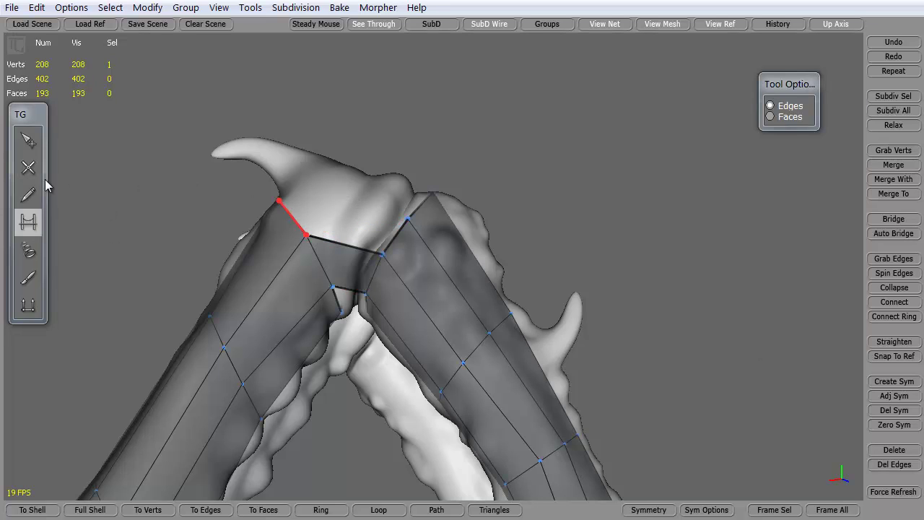
{"action": "left_click", "coordinate": [28, 167]}
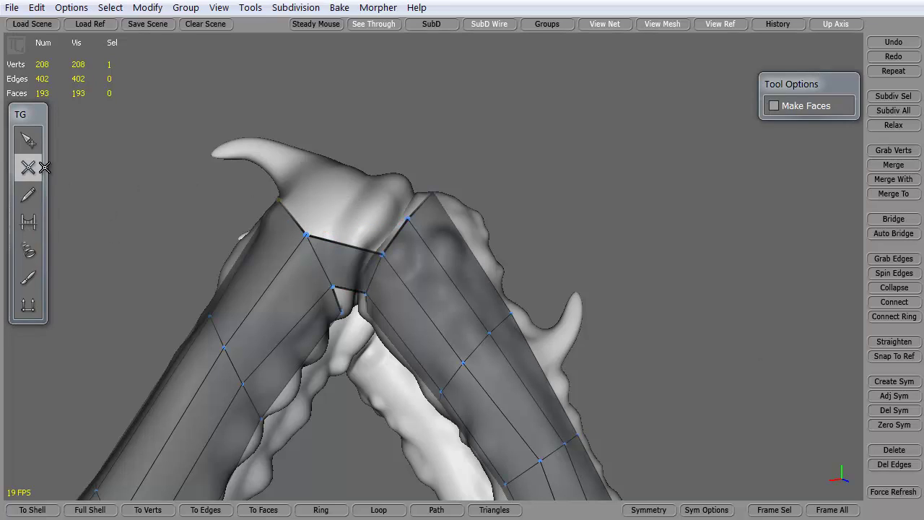
{"action": "left_click", "coordinate": [404, 217]}
{"action": "right_click_drag", "start_coordinate": [292, 375], "coordinate": [287, 126]}
Bridge two more faces across the knee joint gap, checking from above and below
{"action": "left_click", "coordinate": [28, 139]}
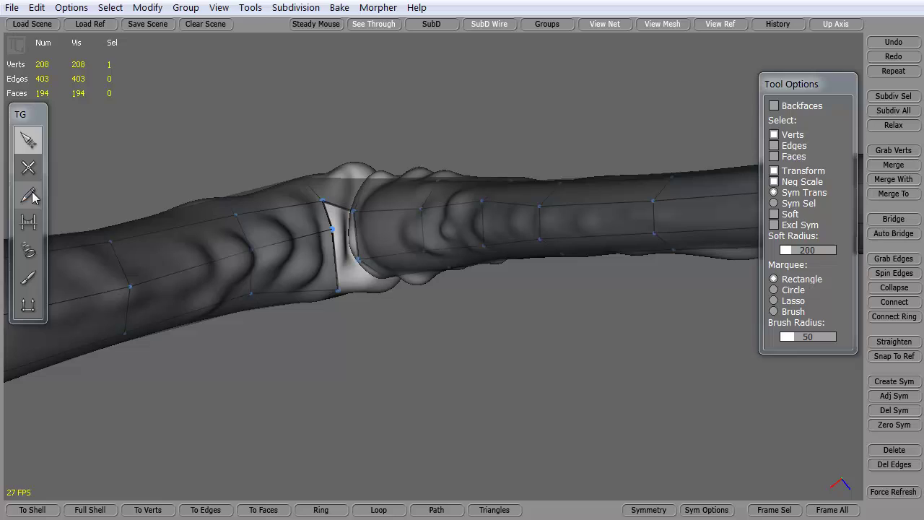
{"action": "left_click", "coordinate": [28, 222]}
{"action": "left_click", "coordinate": [348, 250]}
{"action": "right_click_drag", "start_coordinate": [336, 241], "coordinate": [304, 134]}
{"action": "left_click", "coordinate": [336, 329]}
{"action": "right_click_drag", "start_coordinate": [337, 329], "coordinate": [283, 258]}
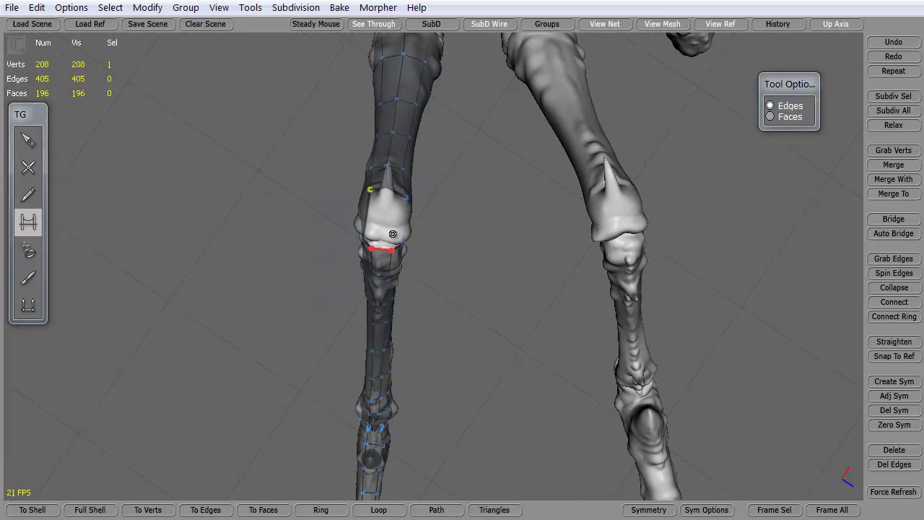
{"action": "right_click_drag", "start_coordinate": [380, 214], "coordinate": [398, 159]}
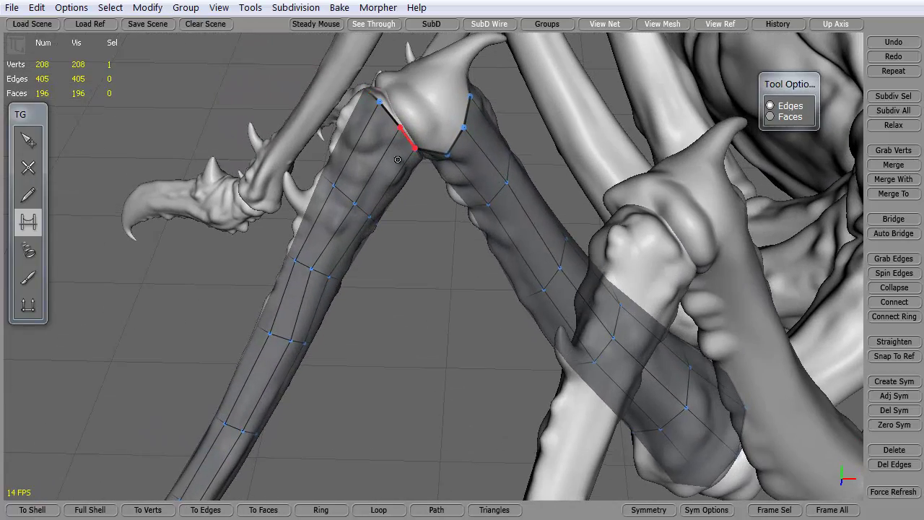
Draw two new edges connecting vertex pairs across the leg joint with the Create tool
{"action": "key", "text": "w"}
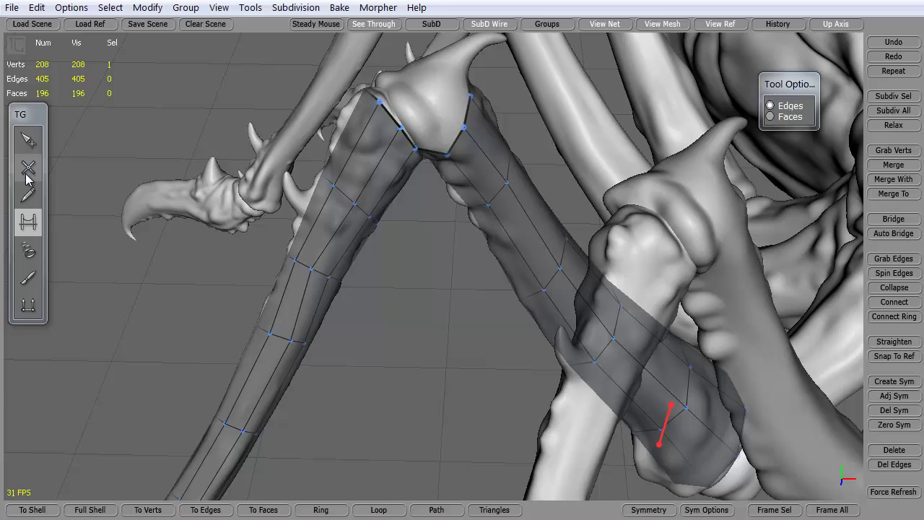
{"action": "left_click", "coordinate": [402, 125]}
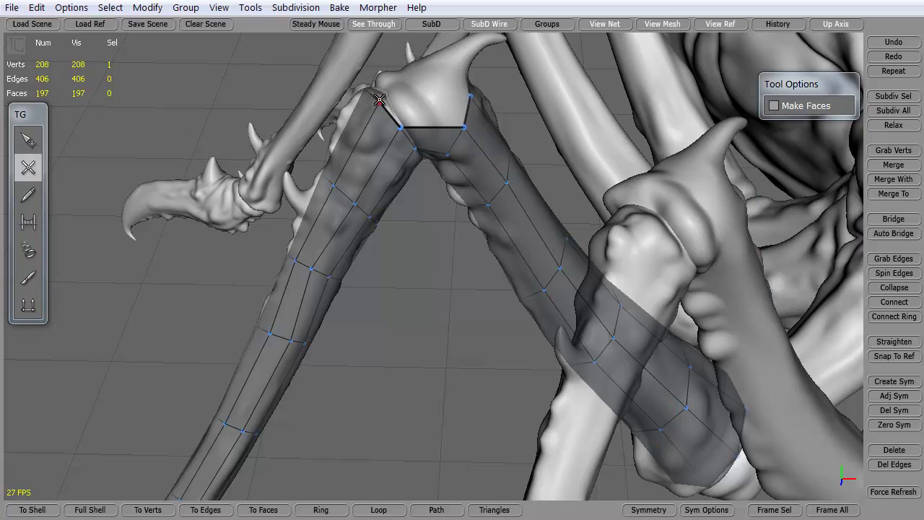
{"action": "left_click", "coordinate": [469, 96]}
{"action": "middle_click_drag", "start_coordinate": [345, 166], "coordinate": [329, 361]}
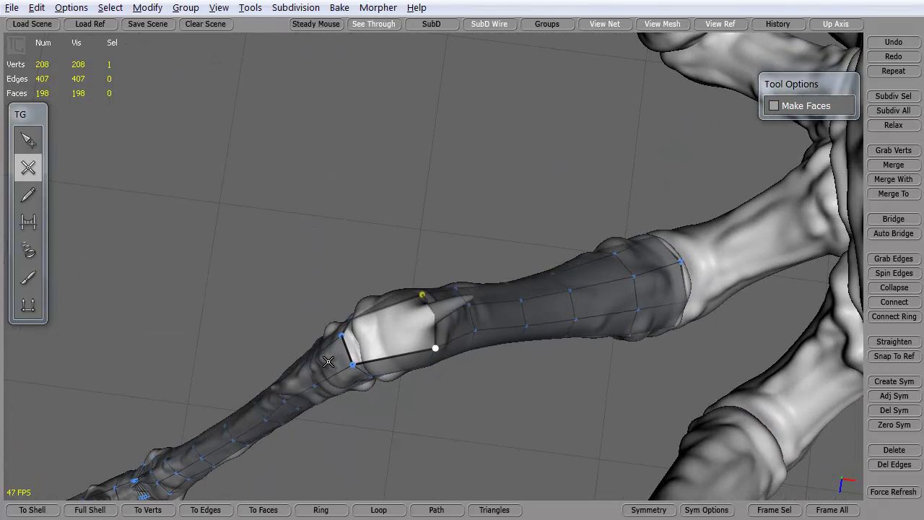
Cut one more edge across the bent joint, bringing the mesh to 208 vertices and 200 faces
{"action": "left_click", "coordinate": [28, 140]}
{"action": "middle_click_drag", "start_coordinate": [354, 330], "coordinate": [267, 481]}
{"action": "left_click", "coordinate": [28, 167]}
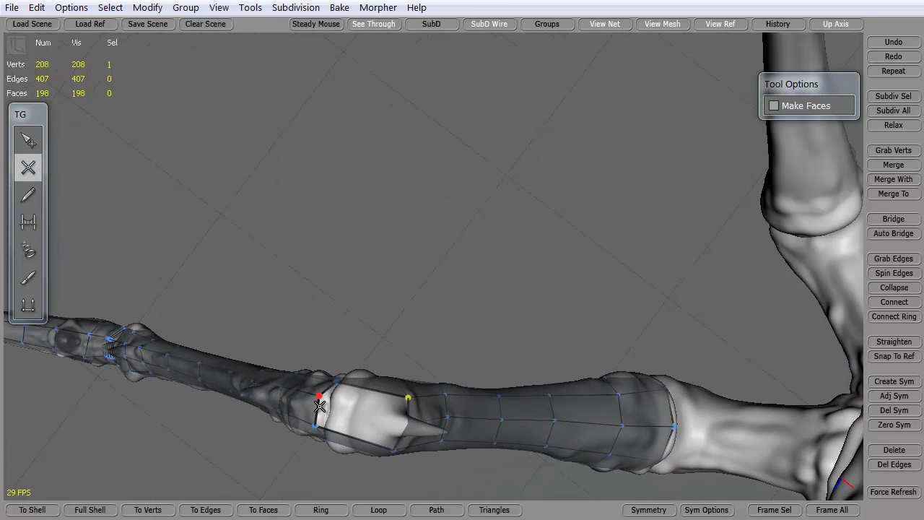
{"action": "middle_click_drag", "start_coordinate": [444, 461], "coordinate": [360, 298]}
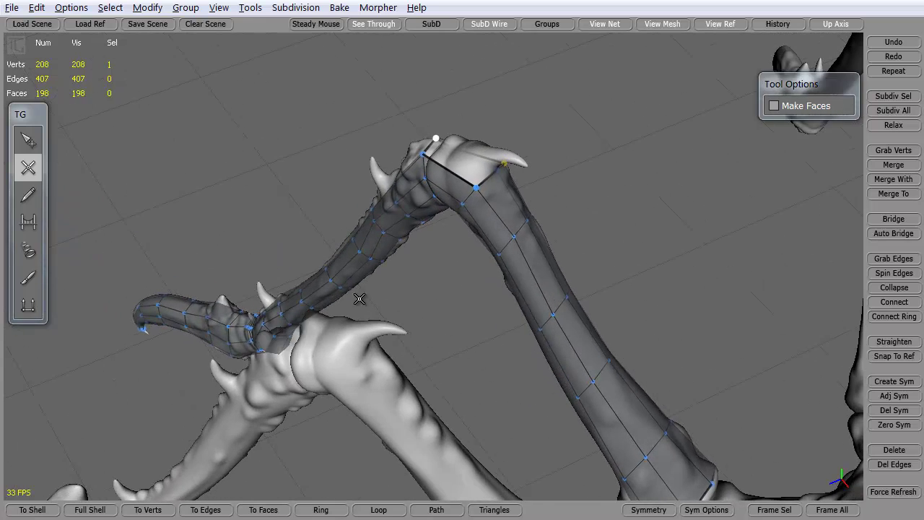
{"action": "left_click", "coordinate": [497, 173]}
{"action": "middle_click_drag", "start_coordinate": [495, 182], "coordinate": [267, 330]}
{"action": "left_click", "coordinate": [28, 141]}
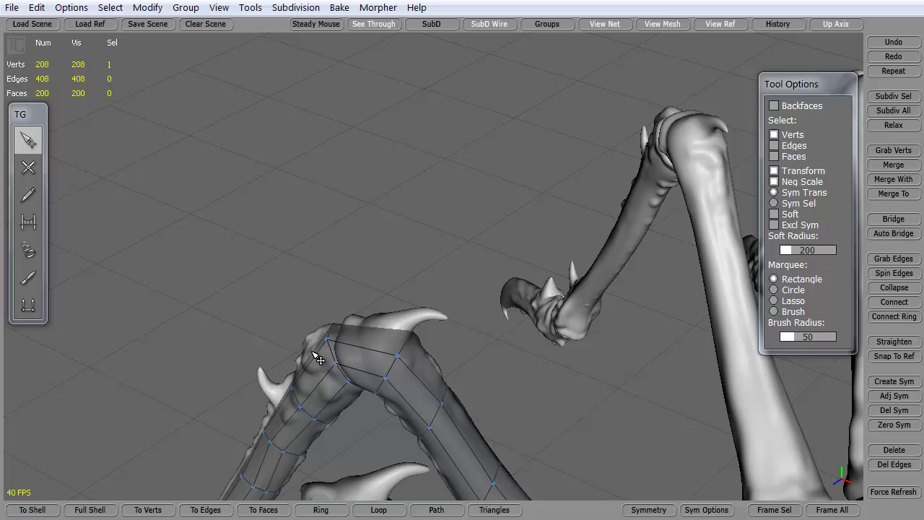
Connect three elbow edge rings in Edges mode, adding loops for 232 vertices and 224 faces
{"action": "left_click", "coordinate": [774, 145]}
{"action": "double_click", "coordinate": [371, 355]}
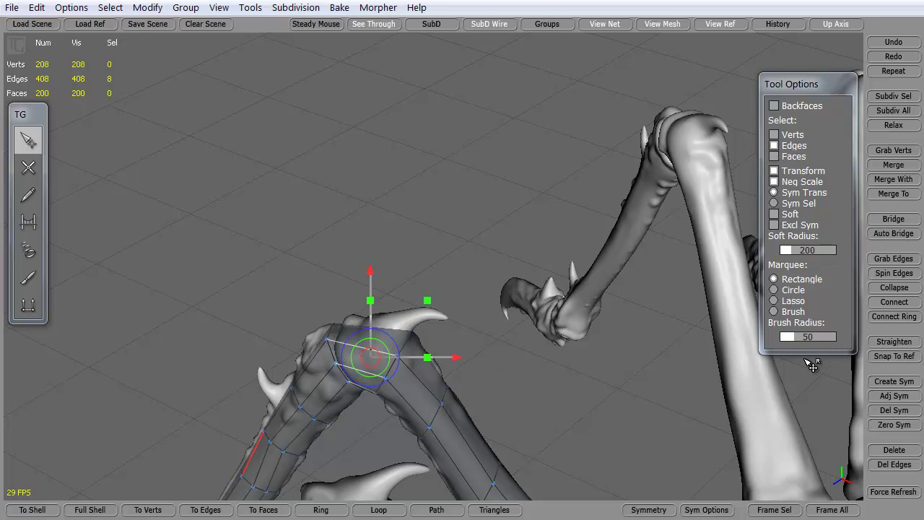
{"action": "left_click", "coordinate": [894, 302]}
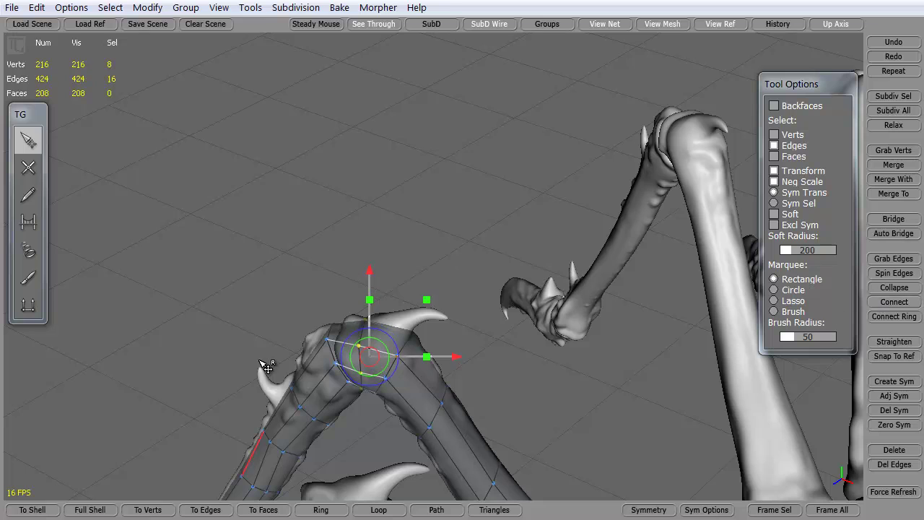
{"action": "double_click", "coordinate": [340, 343]}
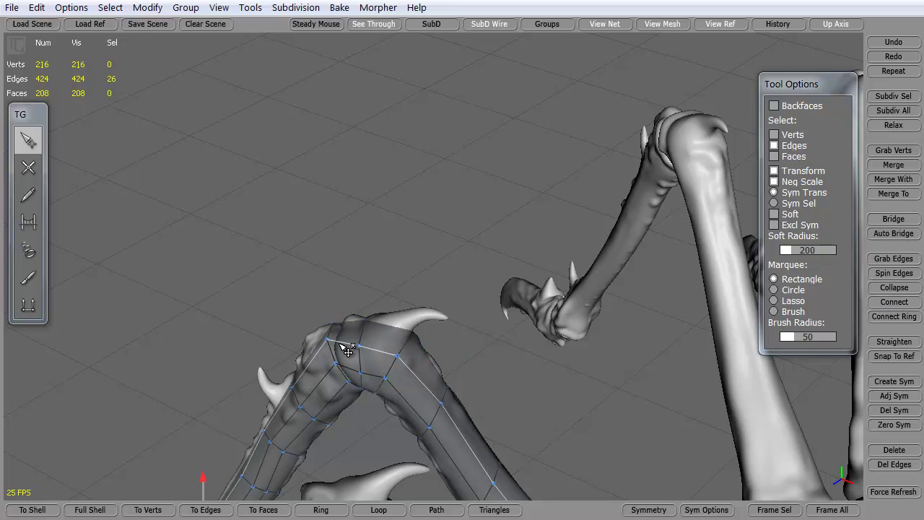
{"action": "double_click", "coordinate": [381, 354]}
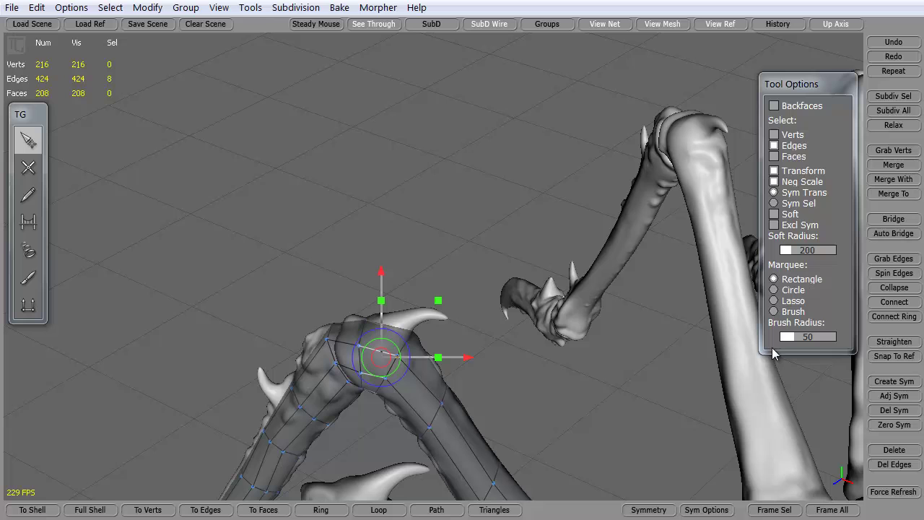
{"action": "left_click", "coordinate": [893, 302]}
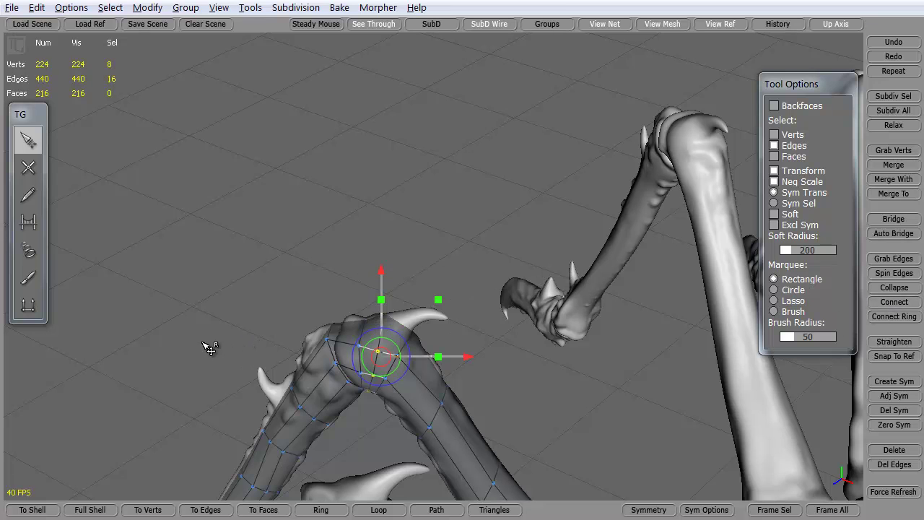
{"action": "middle_click_drag", "start_coordinate": [205, 350], "coordinate": [353, 298]}
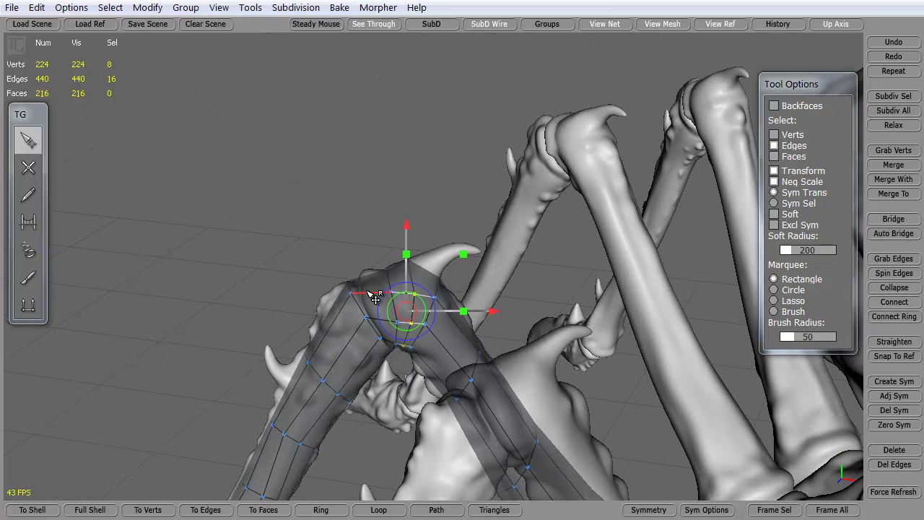
{"action": "double_click", "coordinate": [375, 298]}
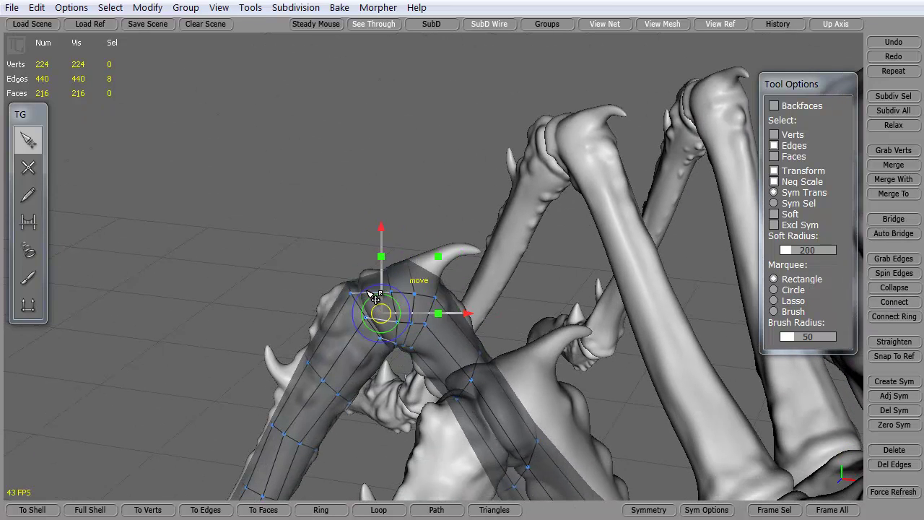
{"action": "left_click", "coordinate": [893, 301]}
{"action": "middle_click_drag", "start_coordinate": [258, 355], "coordinate": [301, 340]}
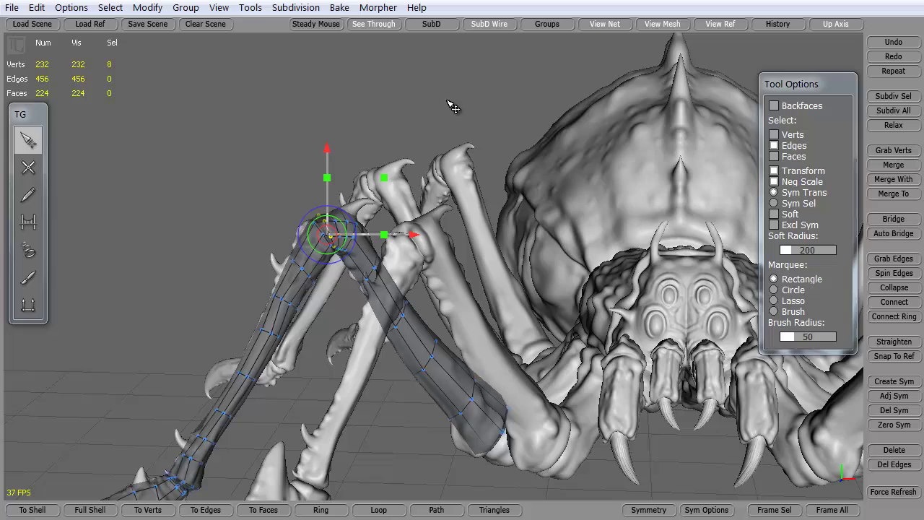
{"action": "left_click", "coordinate": [720, 24]}
{"action": "middle_click_drag", "start_coordinate": [428, 178], "coordinate": [151, 249]}
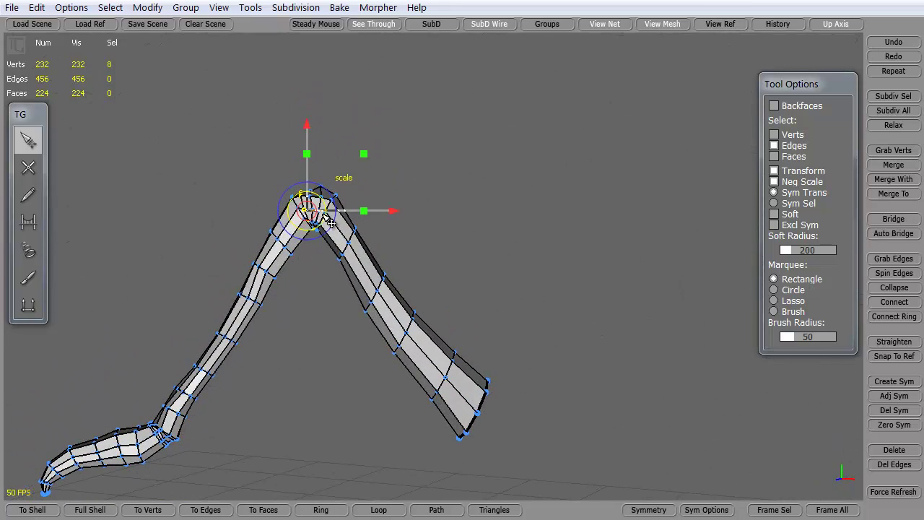
{"action": "middle_click_drag", "start_coordinate": [106, 369], "coordinate": [182, 313]}
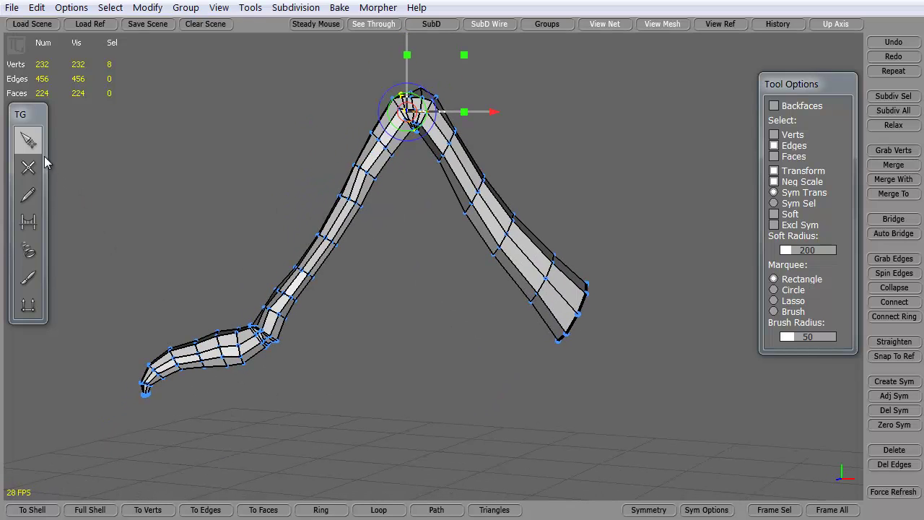
{"action": "middle_click_drag", "start_coordinate": [220, 209], "coordinate": [181, 231]}
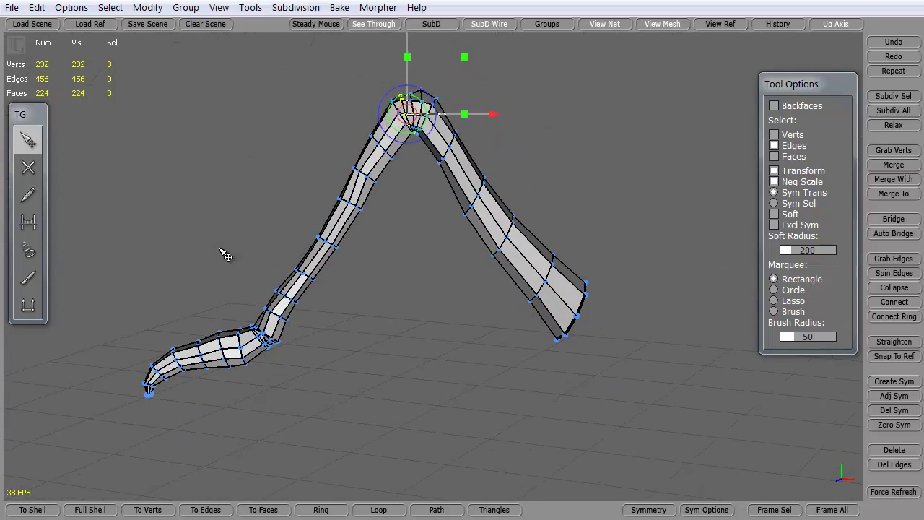
{"action": "left_click", "coordinate": [722, 24]}
{"action": "middle_click_drag", "start_coordinate": [458, 281], "coordinate": [404, 350]}
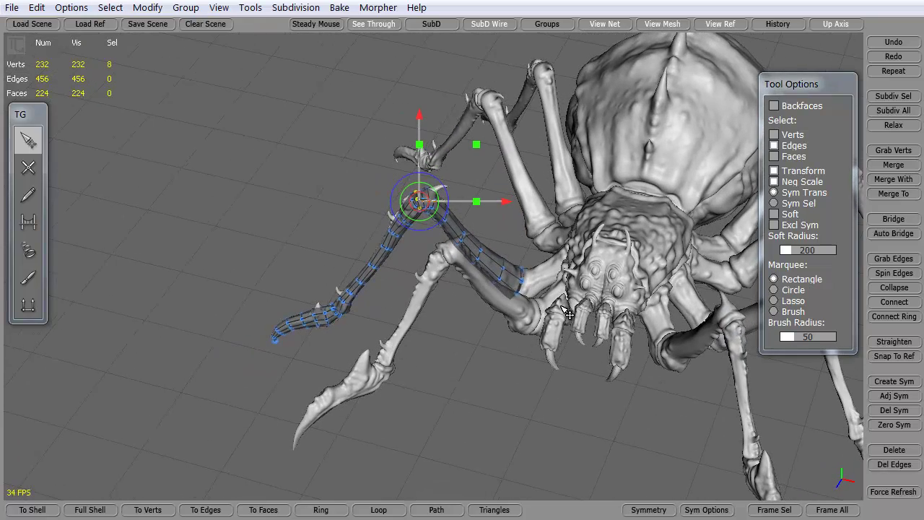
{"action": "middle_click_drag", "start_coordinate": [485, 385], "coordinate": [505, 336]}
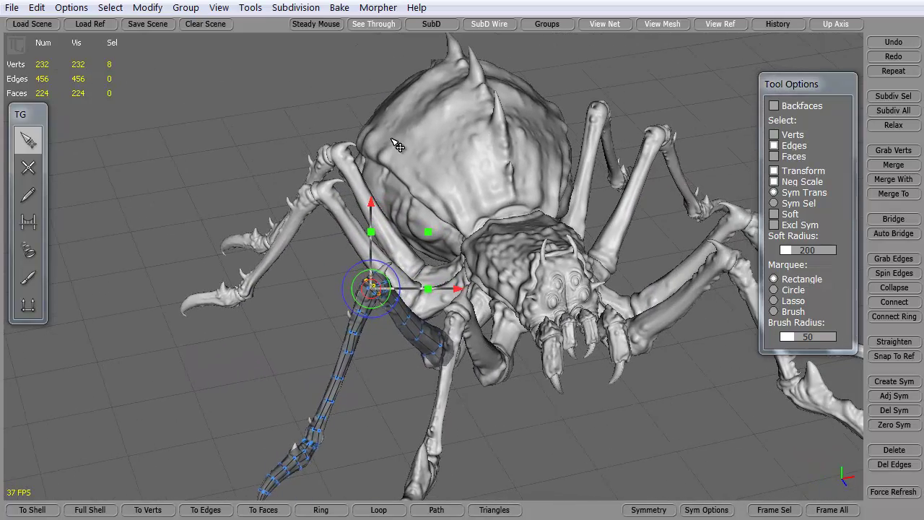
{"action": "middle_click_drag", "start_coordinate": [311, 318], "coordinate": [578, 260]}
{"action": "left_click", "coordinate": [28, 167]}
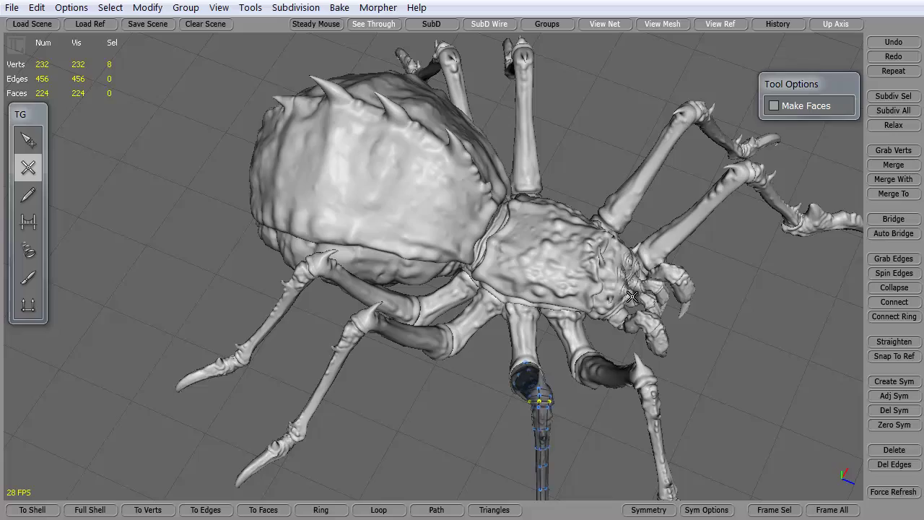
{"action": "middle_click_drag", "start_coordinate": [486, 455], "coordinate": [231, 343]}
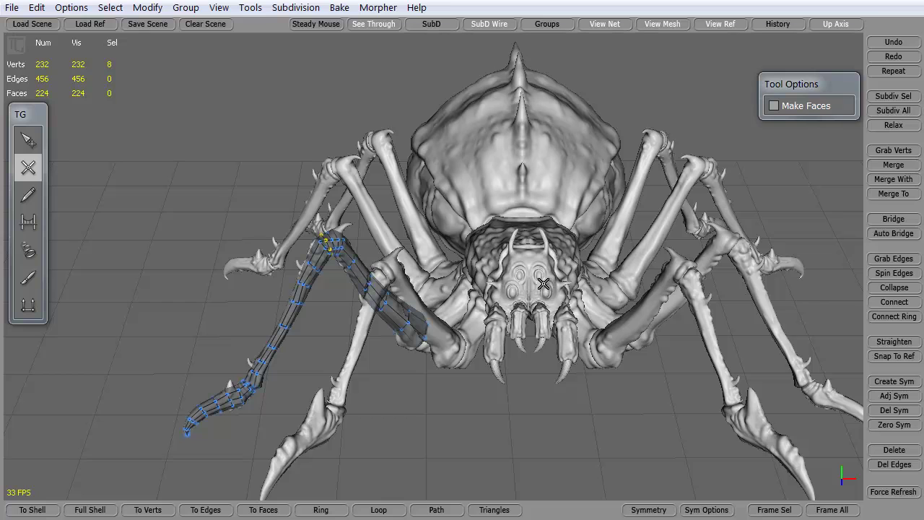
{"action": "middle_click_drag", "start_coordinate": [529, 328], "coordinate": [490, 326]}
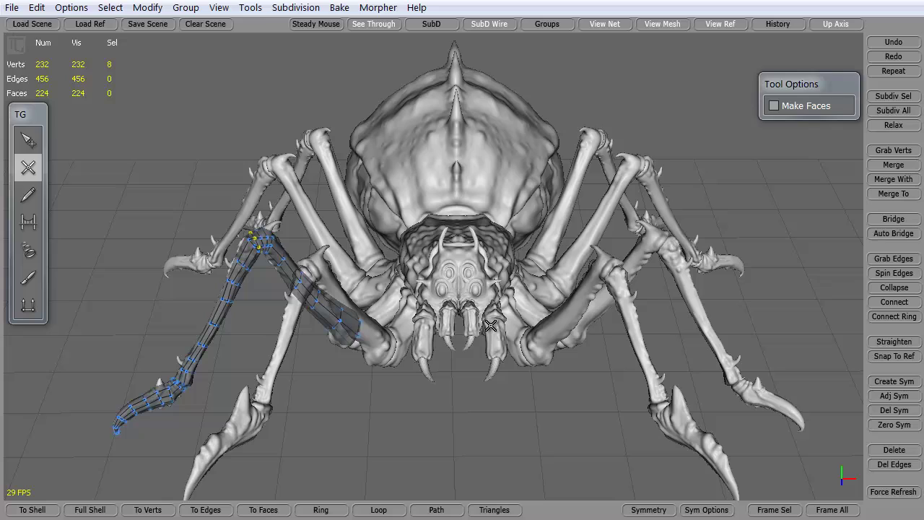